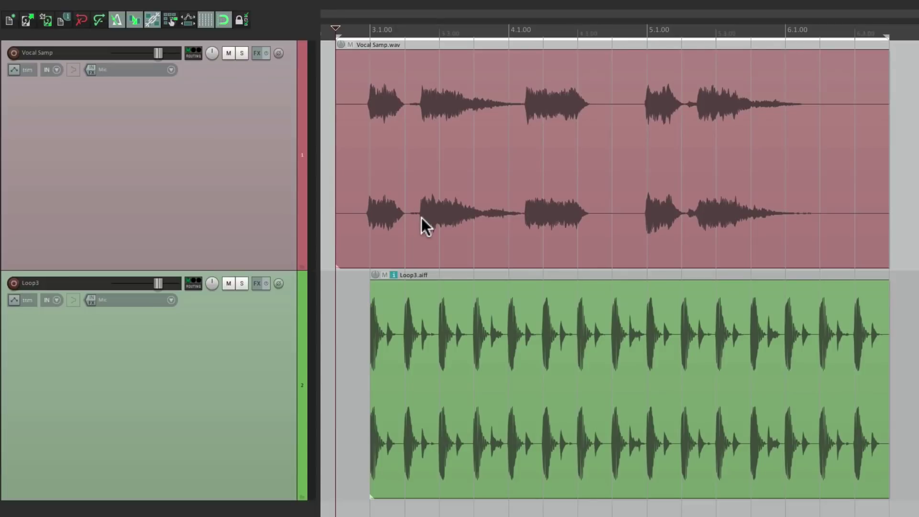
Audition the project, then split the Vocal Samp.wav item with 'Item: Split items at timeline grid'.
key("space")
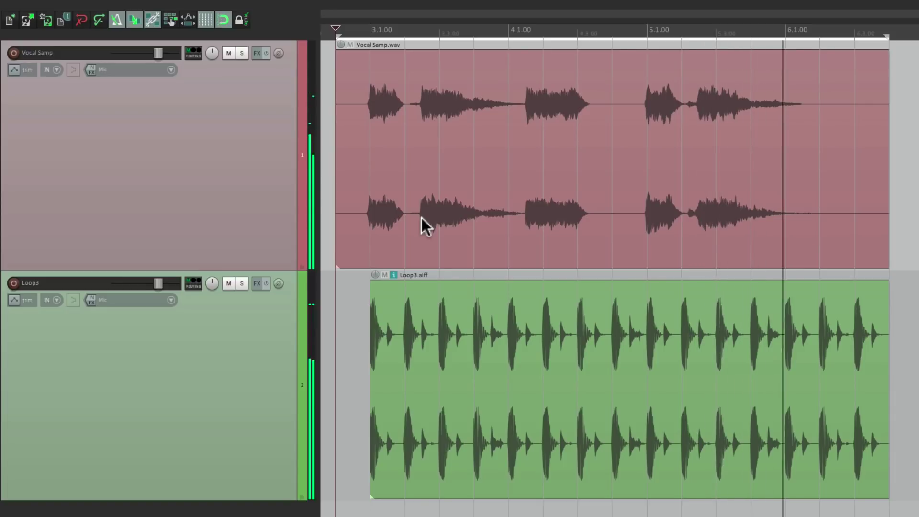
key("space")
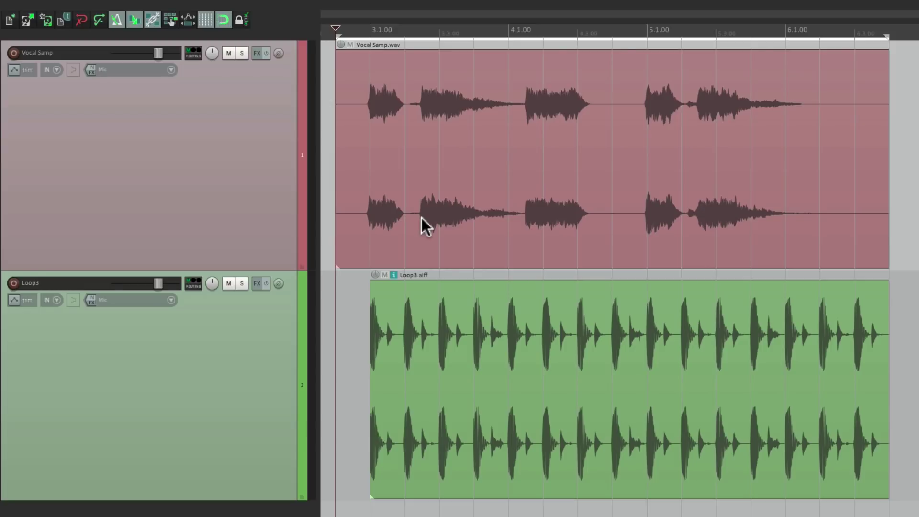
left_click(411, 79)
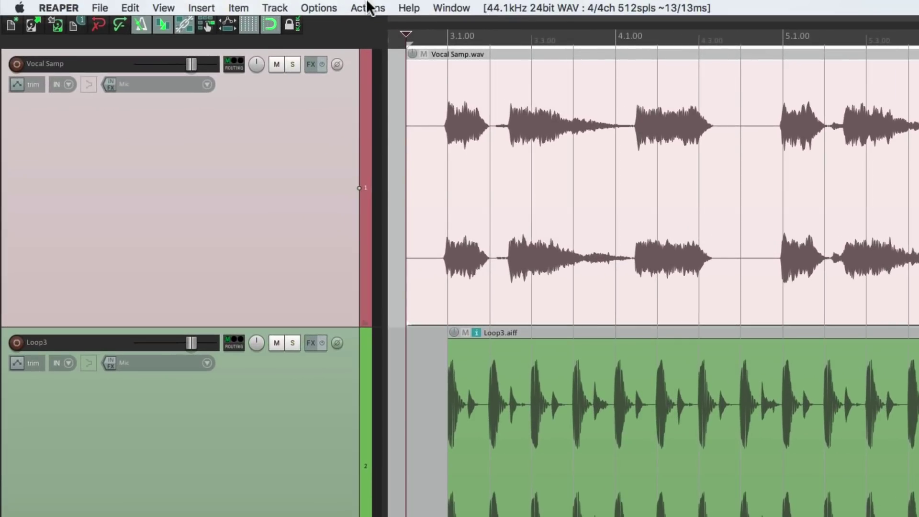
left_click(303, 6)
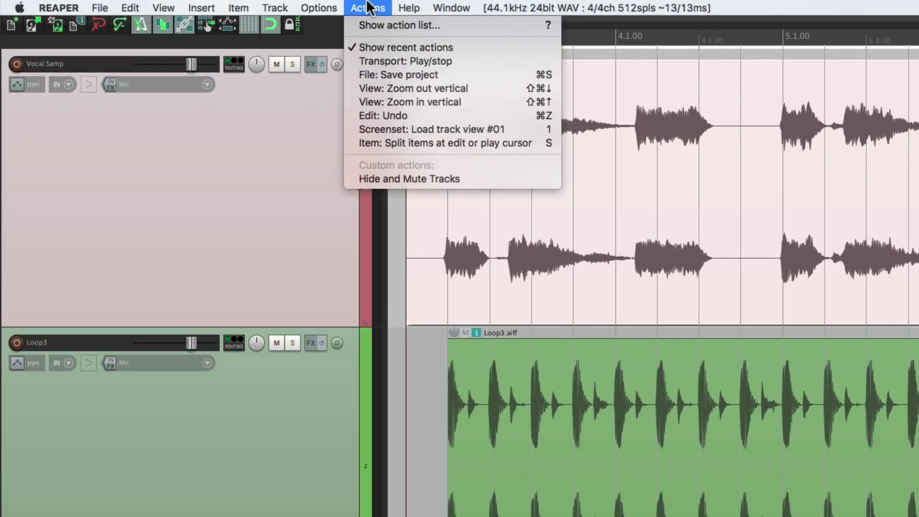
left_click(351, 24)
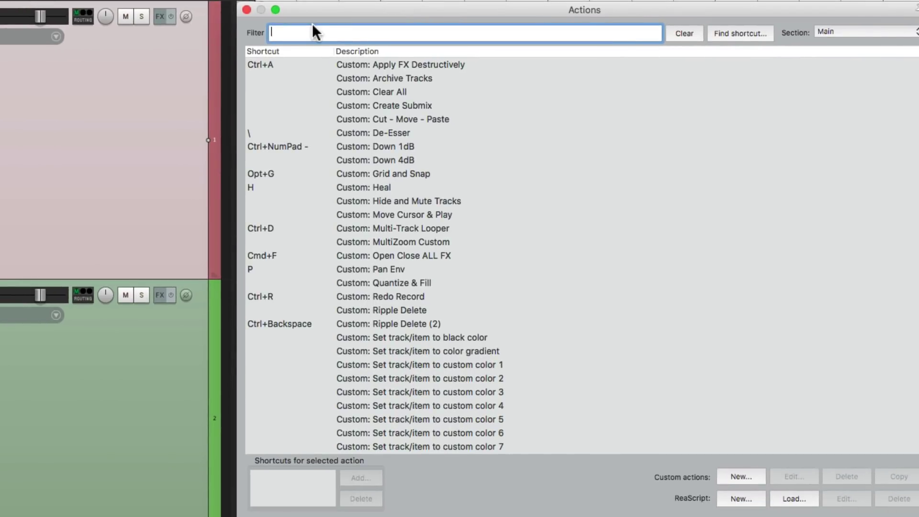
type("split")
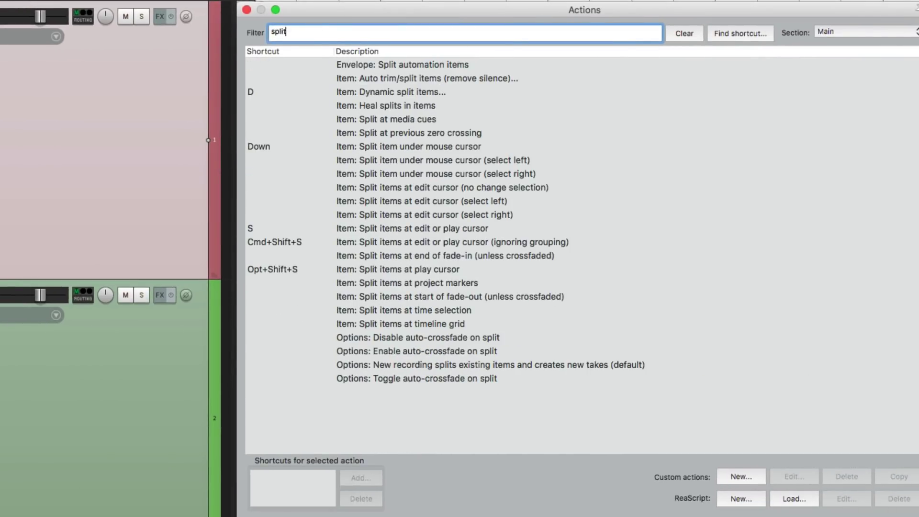
left_click(475, 324)
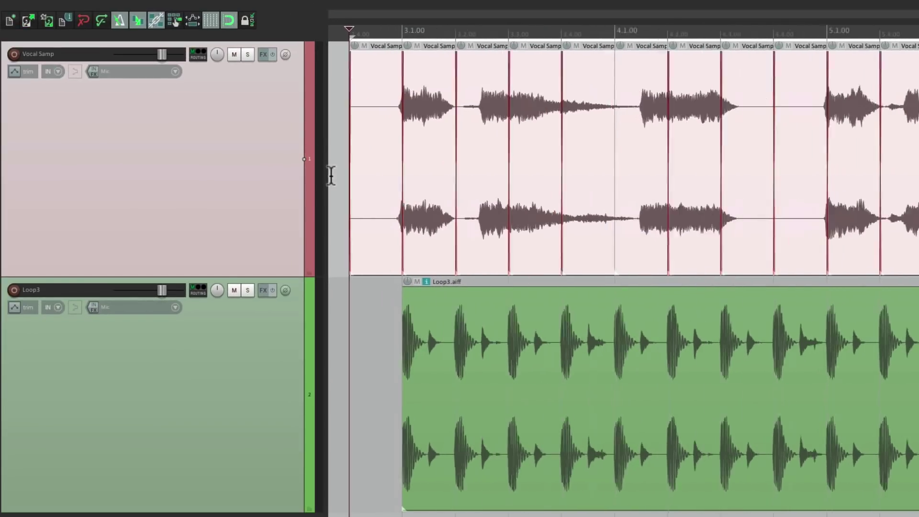
scroll(600, 231, "up", 2)
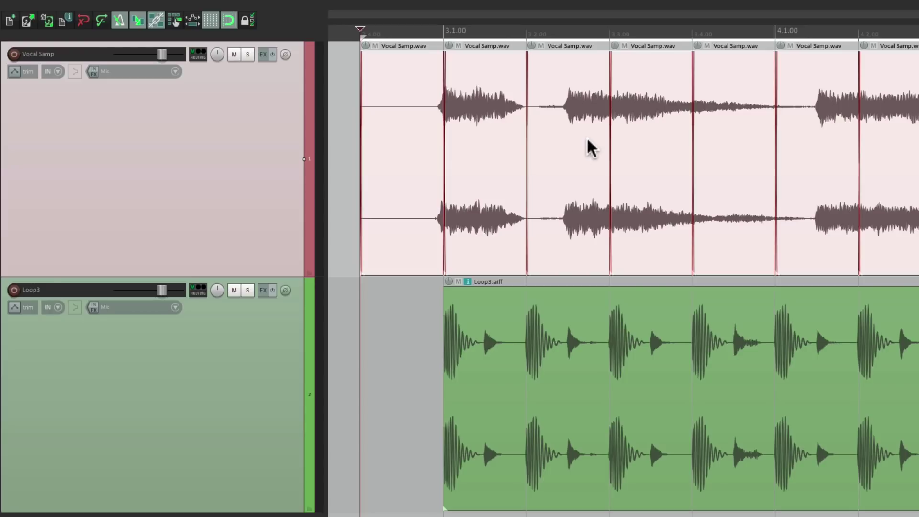
Undo the split and set the grid line spacing to 1/32.
key("ctrl+g")
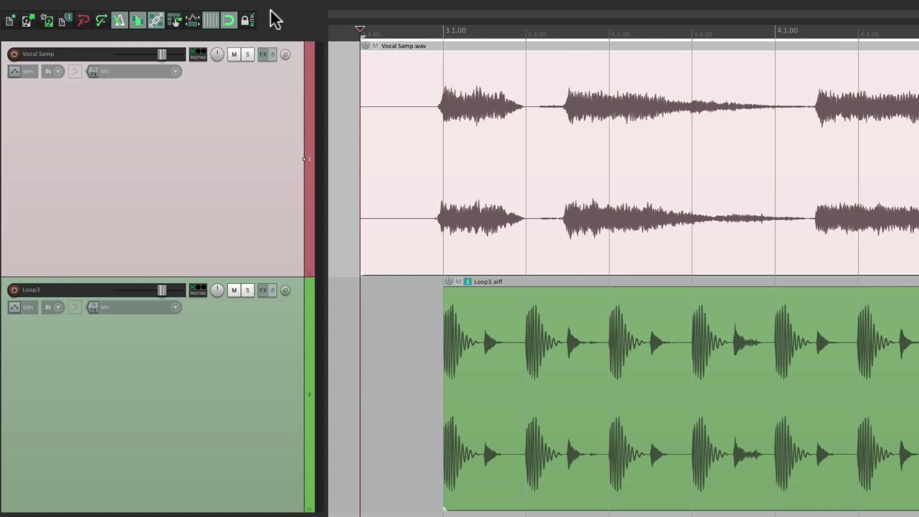
right_click(229, 21)
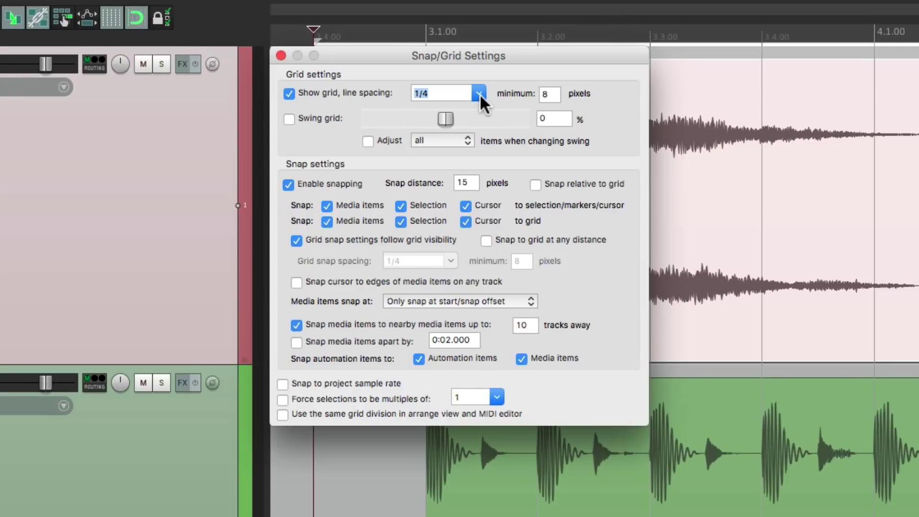
left_click(480, 93)
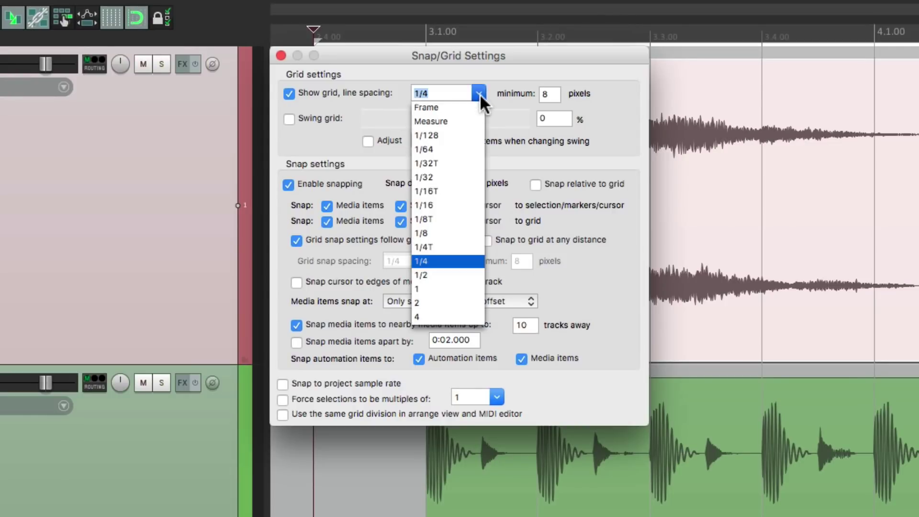
left_click(457, 175)
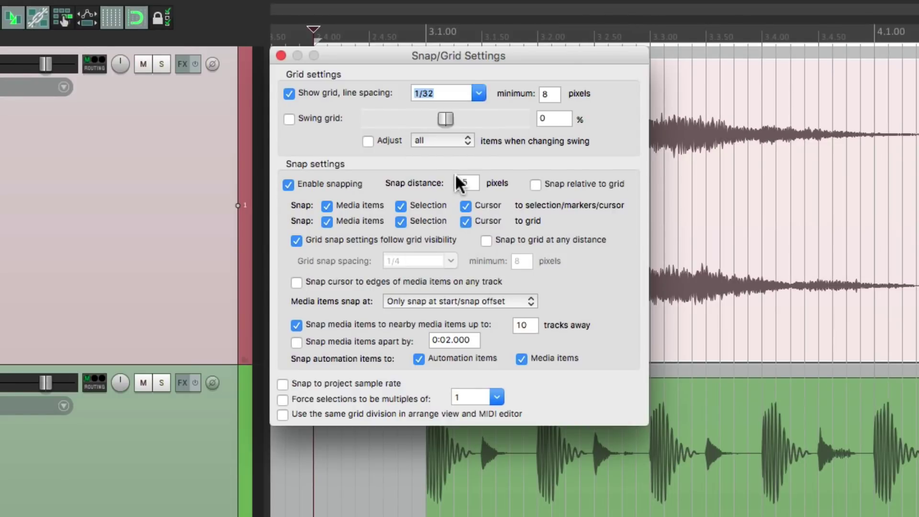
left_click(281, 55)
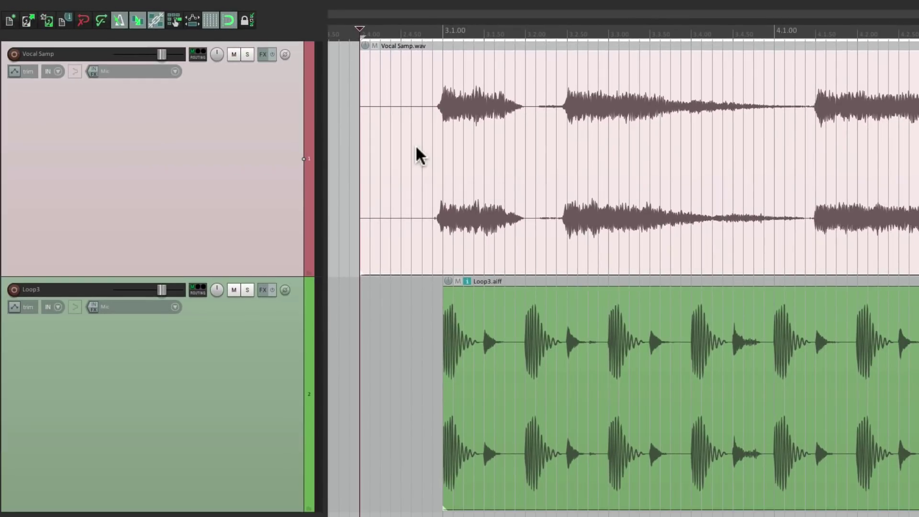
Split the vocal item again at the 1/32 timeline grid.
key("shift+slash")
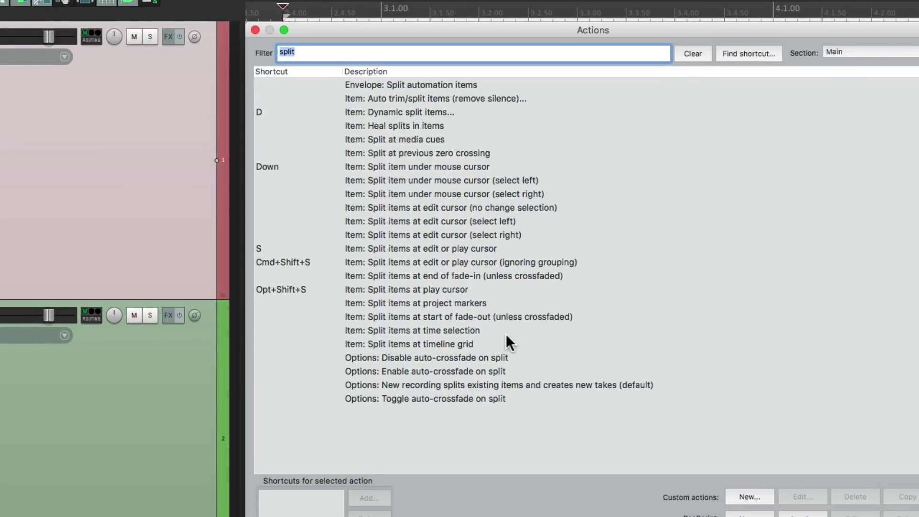
left_click(499, 344)
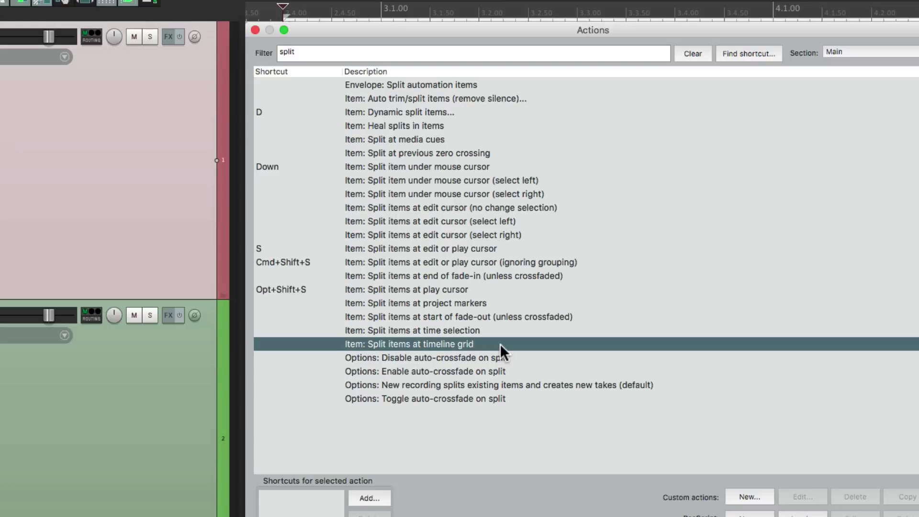
double_click(486, 342)
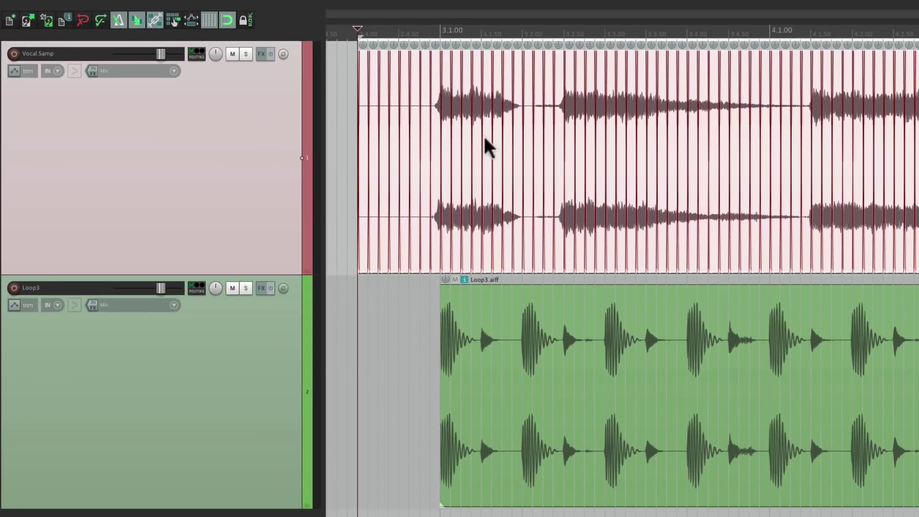
Delete the four alternating vocal slices from 3.1.125 to 3.1.875 and play the stutter.
scroll(483, 136, "up", 6)
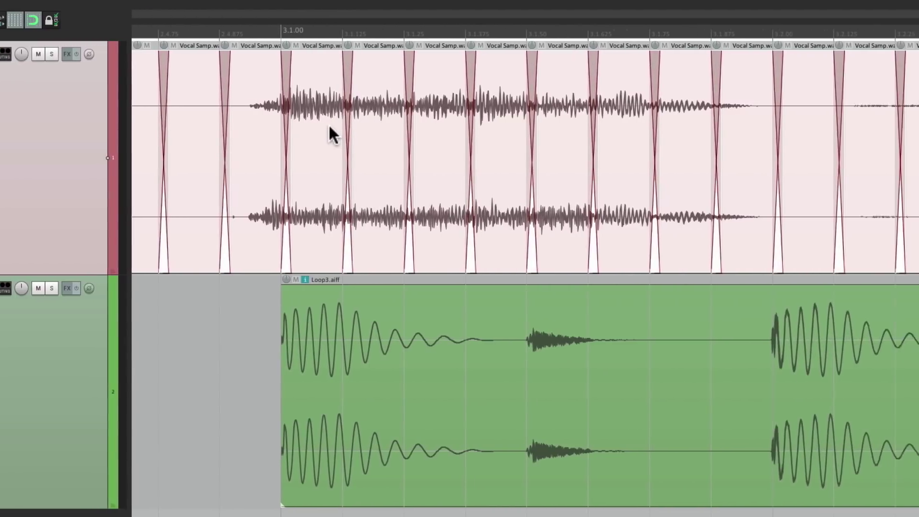
left_click(334, 107)
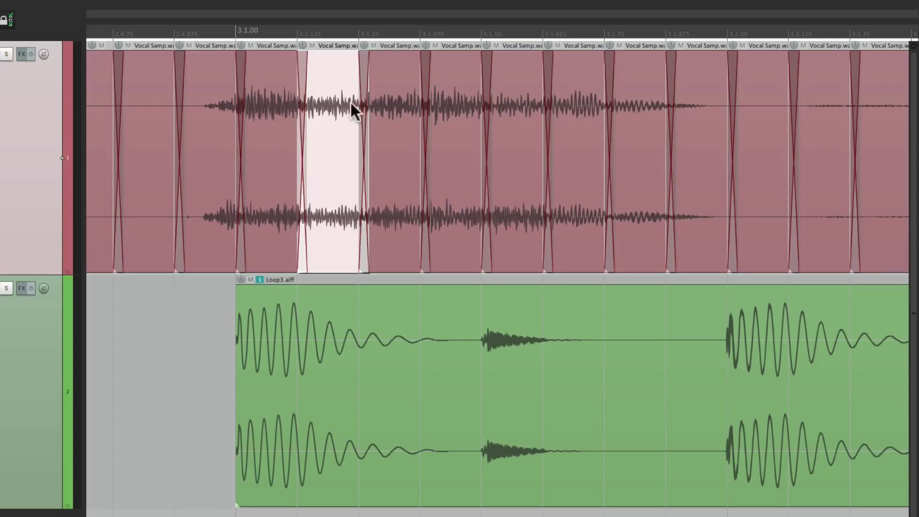
left_click(444, 115, "ctrl")
left_click(584, 111, "ctrl")
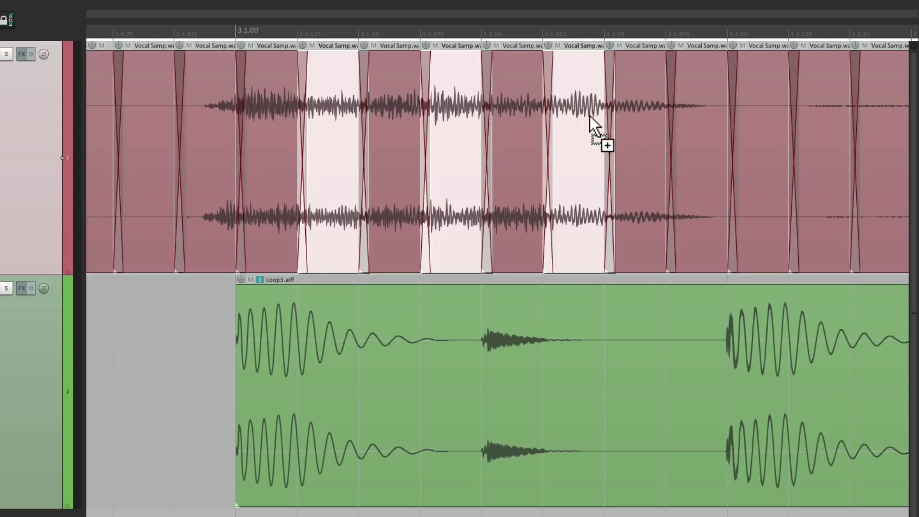
left_click(699, 114, "ctrl")
key("Delete")
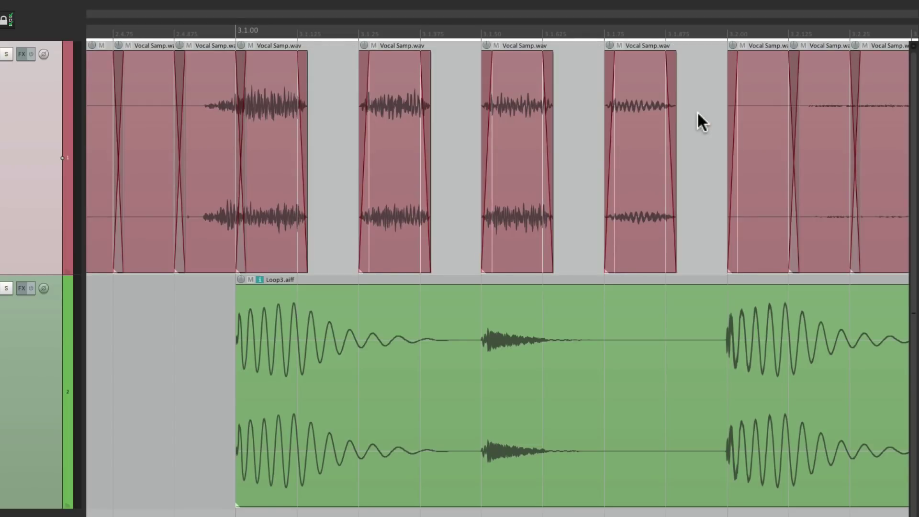
key("space")
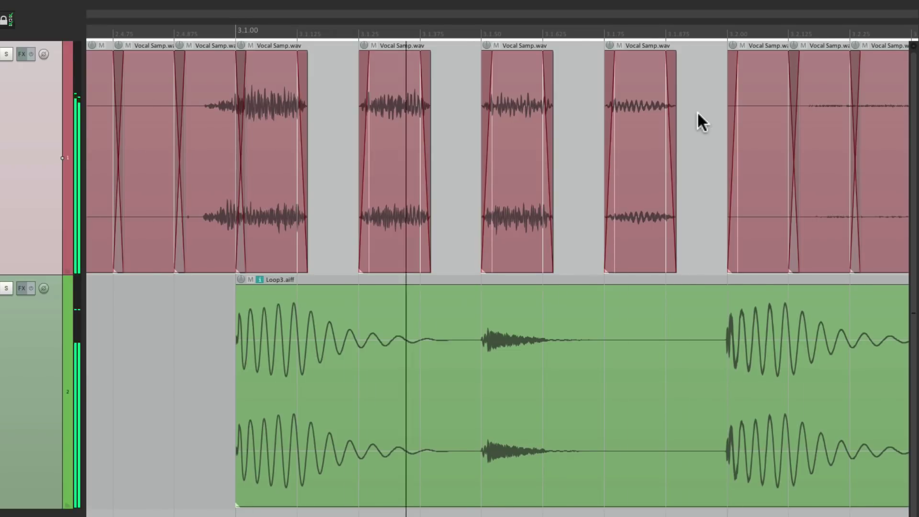
Delete every other vocal slice from about 3.2.50 through 4.1.00.
scroll(311, 151, "down", 3)
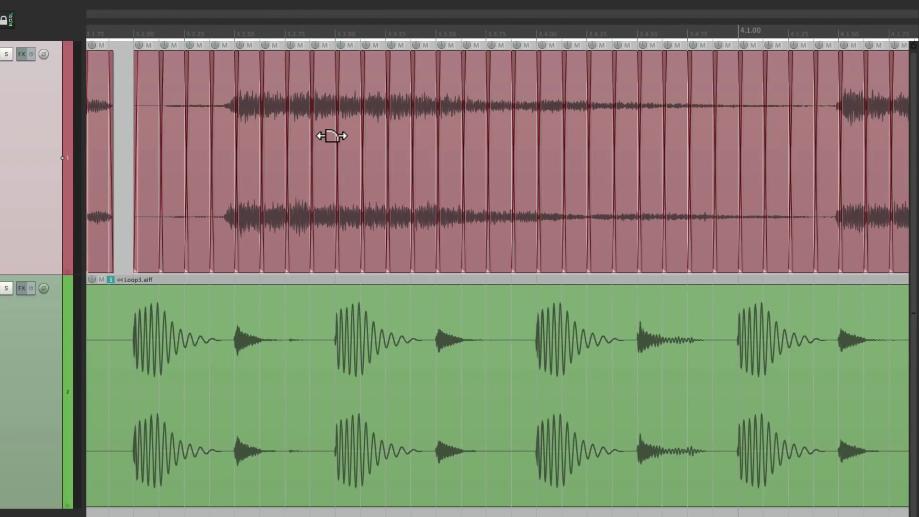
left_click(276, 98)
left_click(326, 97, "ctrl")
left_click(373, 92, "ctrl")
left_click(424, 92, "ctrl")
left_click(472, 94, "ctrl")
left_click(523, 87, "ctrl")
left_click(574, 79, "ctrl")
left_click(625, 80, "ctrl")
left_click(675, 81, "ctrl")
left_click(725, 82, "ctrl")
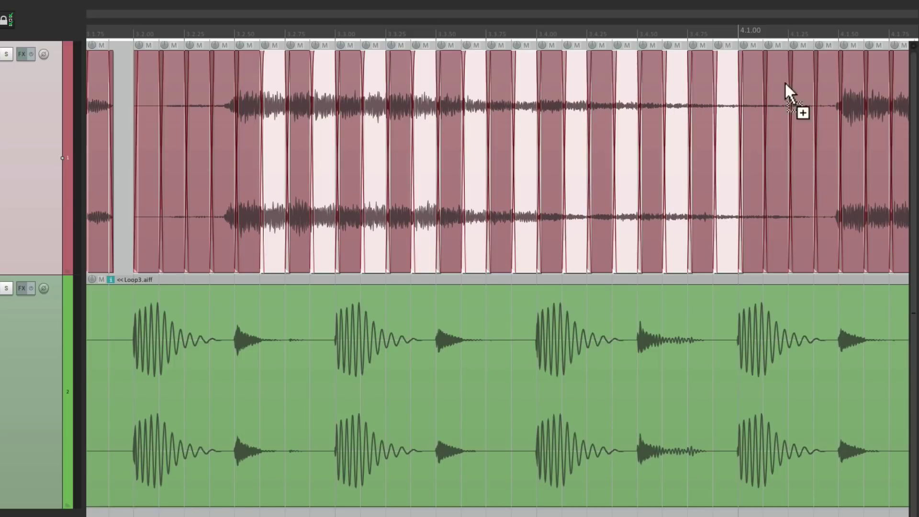
left_click(781, 81, "ctrl")
key("Delete")
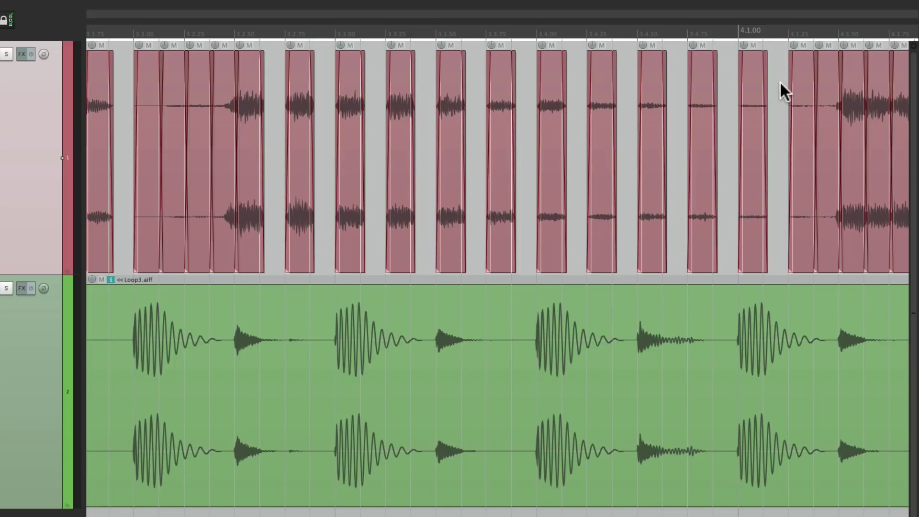
Play back the extended stutter pattern, then stop.
key("space")
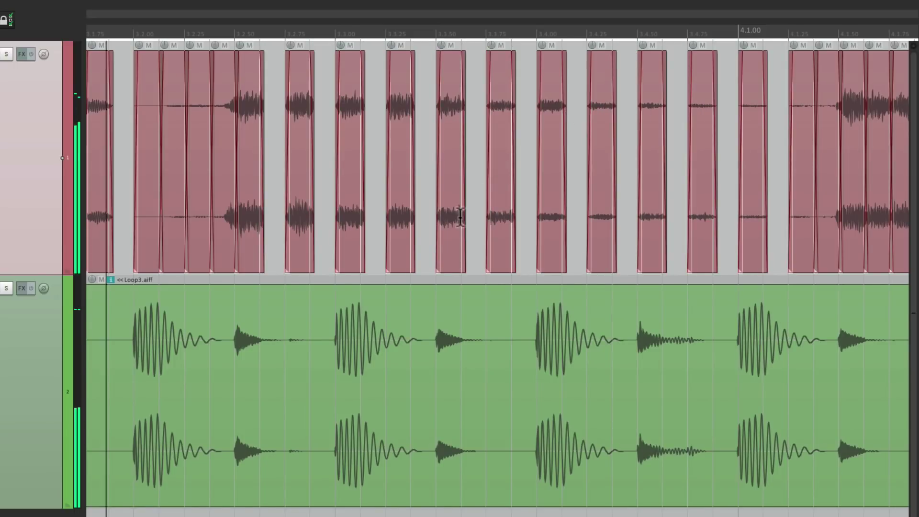
scroll(457, 171, "down", 2)
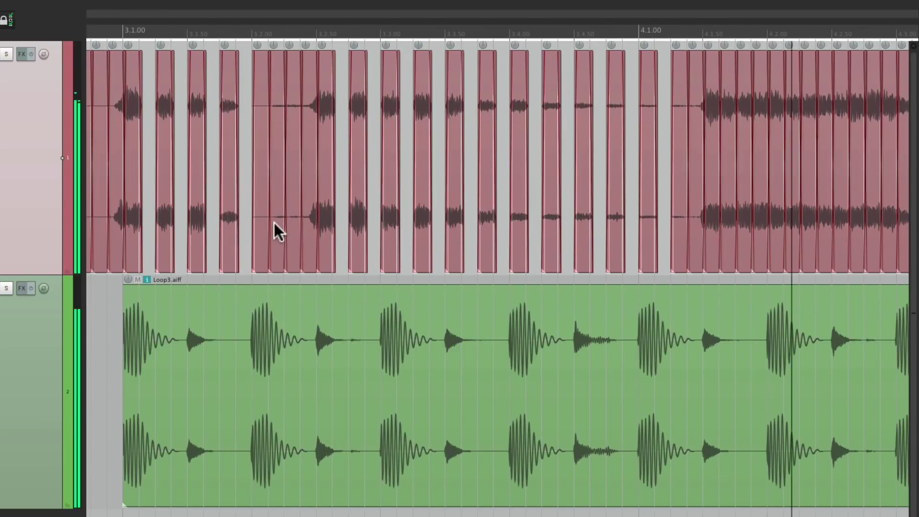
scroll(289, 218, "down", 1)
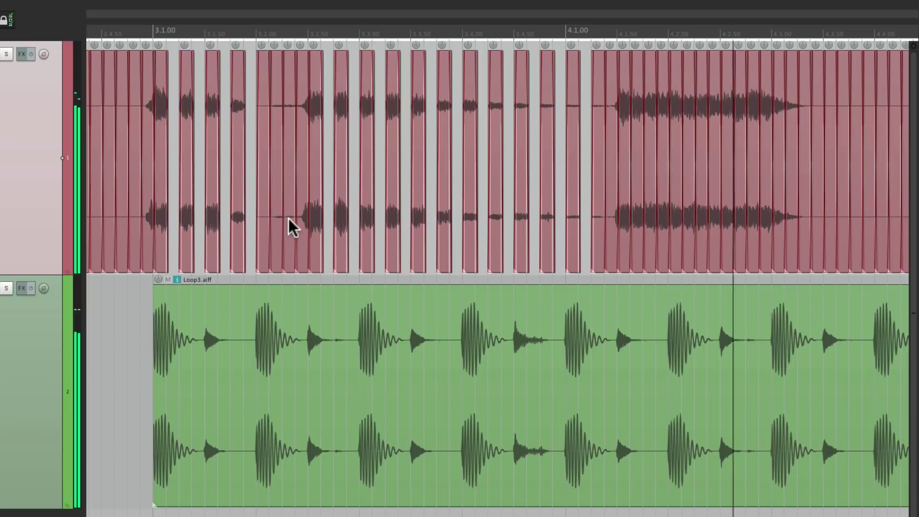
key("space")
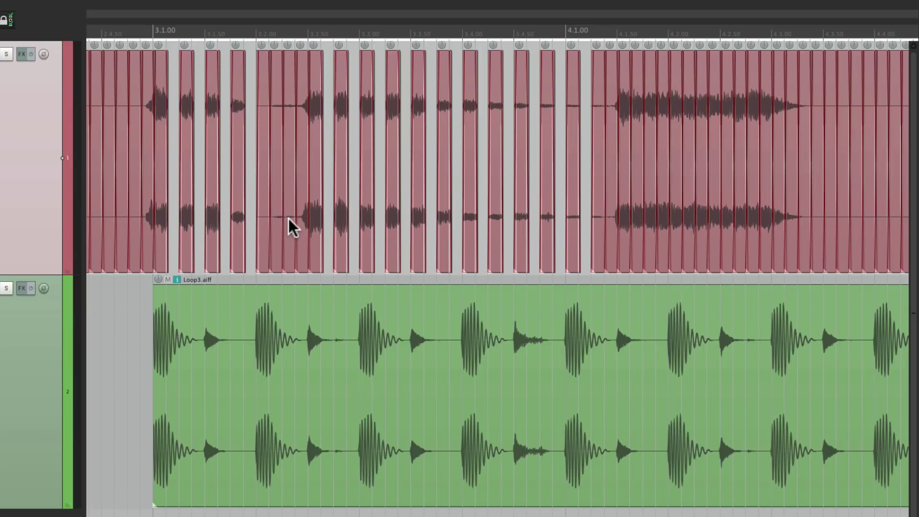
Delete the sustained vocal slices from about 4.1.625 to 4.3.375, then select the 4.1.50 slice.
scroll(300, 174, "up", 3)
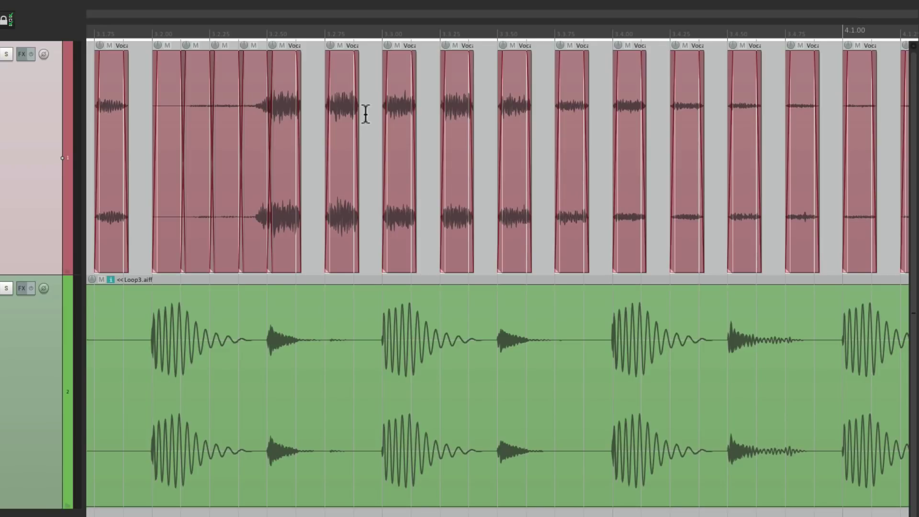
scroll(285, 208, "down", 3)
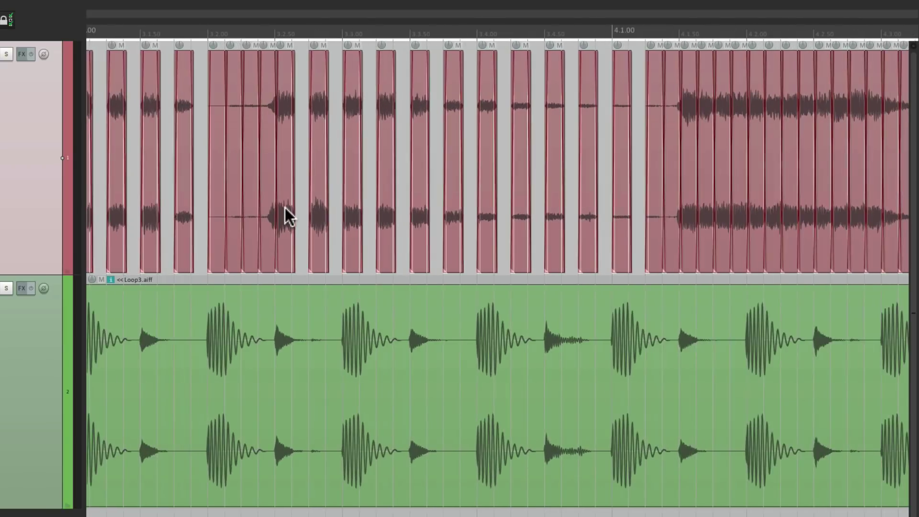
scroll(421, 187, "right", 3)
scroll(604, 186, "up", 6)
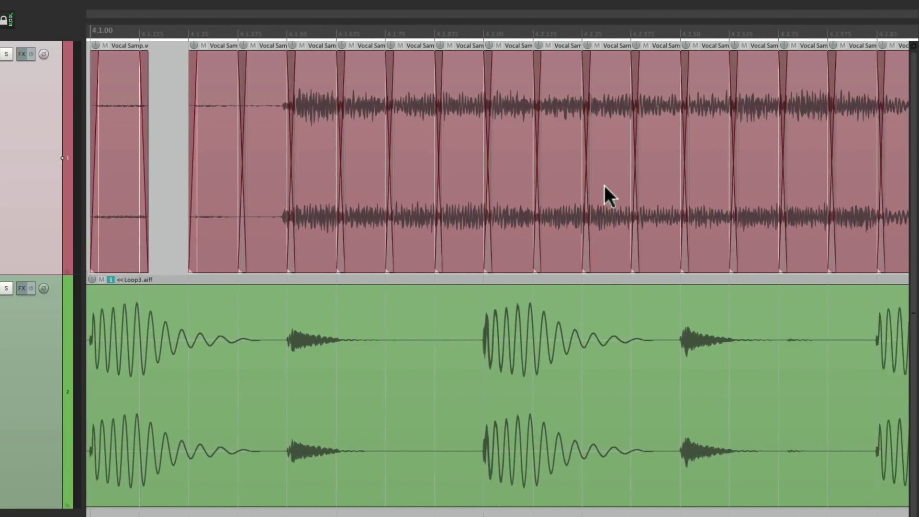
left_click(298, 100)
scroll(298, 100, "down", 3)
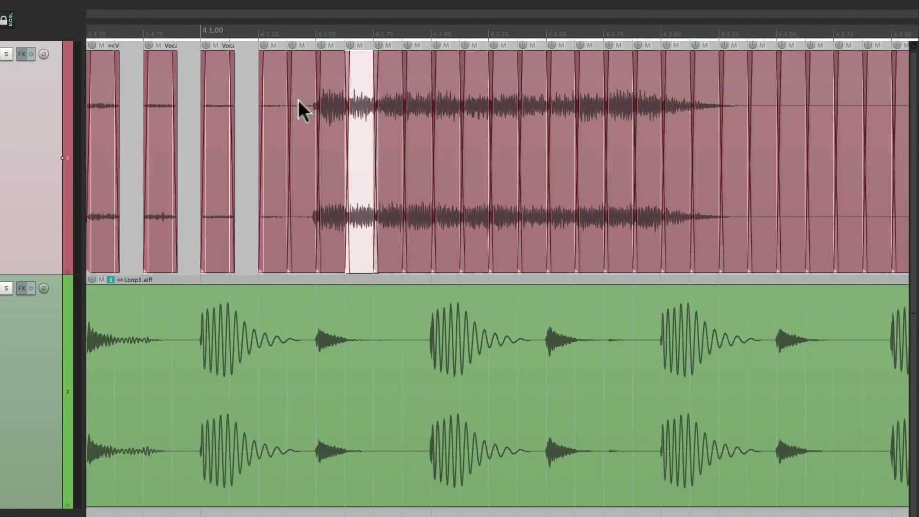
scroll(298, 101, "right", 3)
left_click(644, 91, "shift")
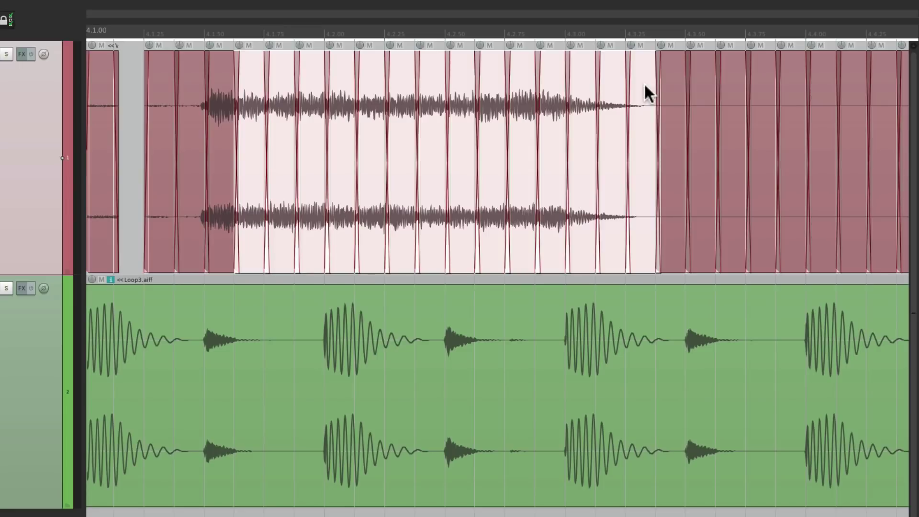
key("Delete")
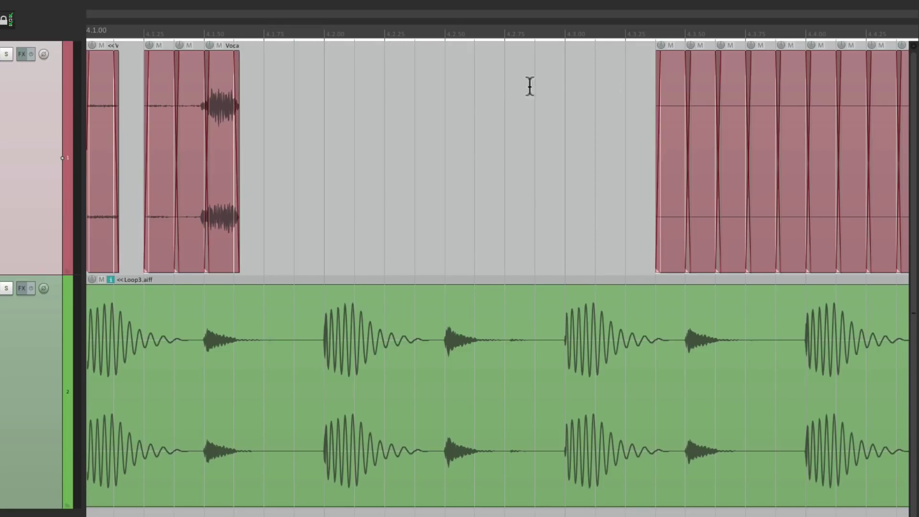
left_click(222, 71)
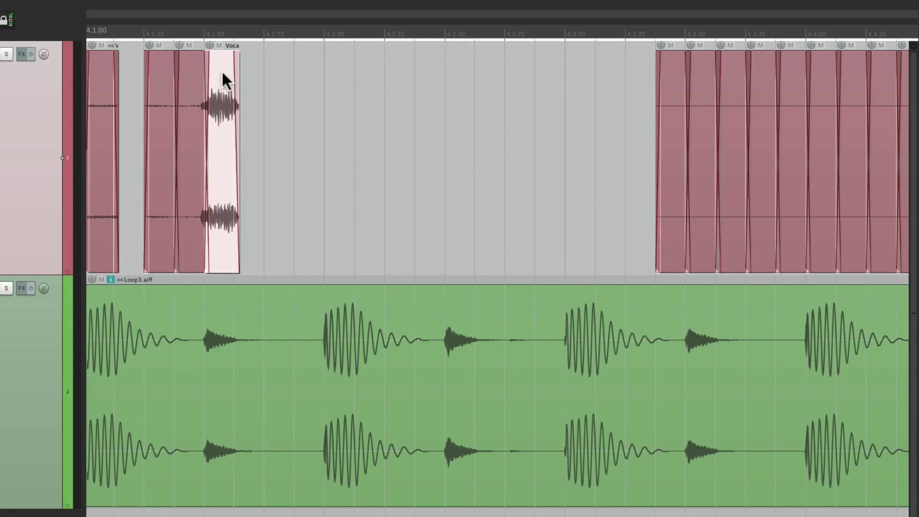
right_click(221, 70)
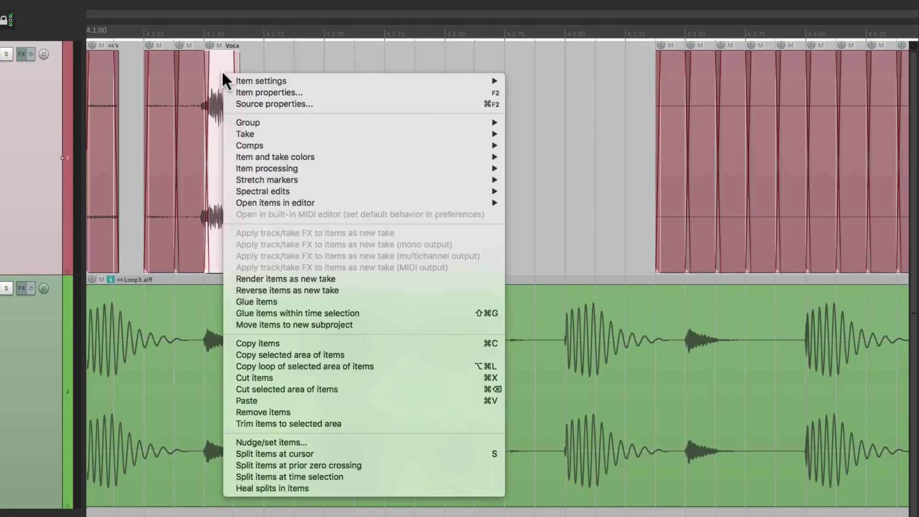
Glue the 4.1.50 slice and place copies at 4.1.75, 4.2.00, 4.2.25 and 4.2.75.
left_click(228, 303)
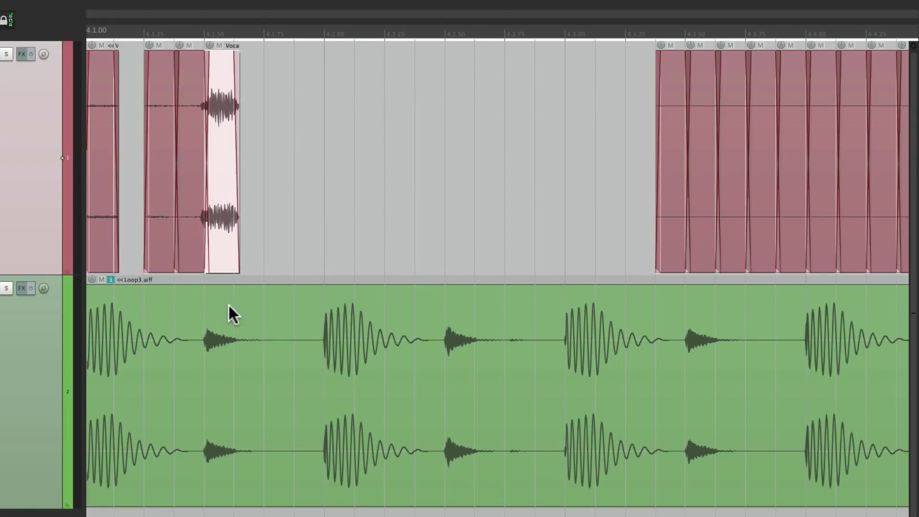
scroll(318, 242, "up", 2)
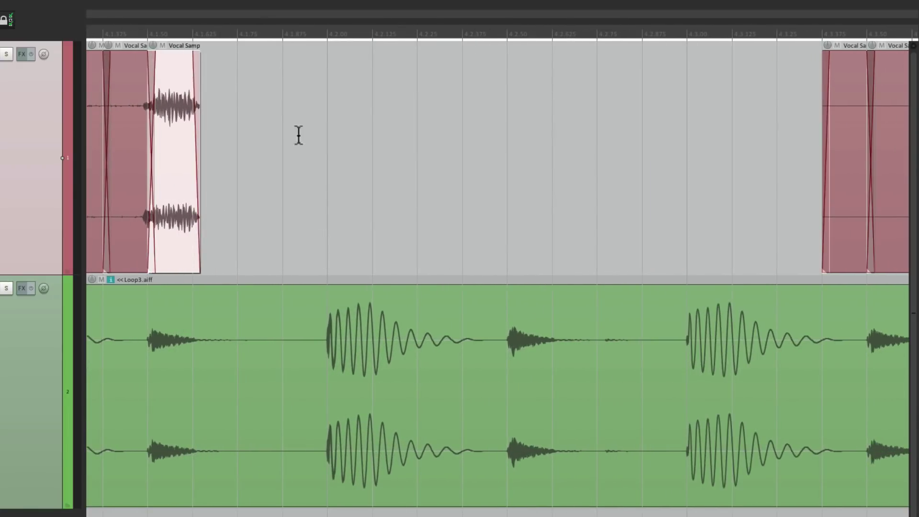
left_click(240, 136)
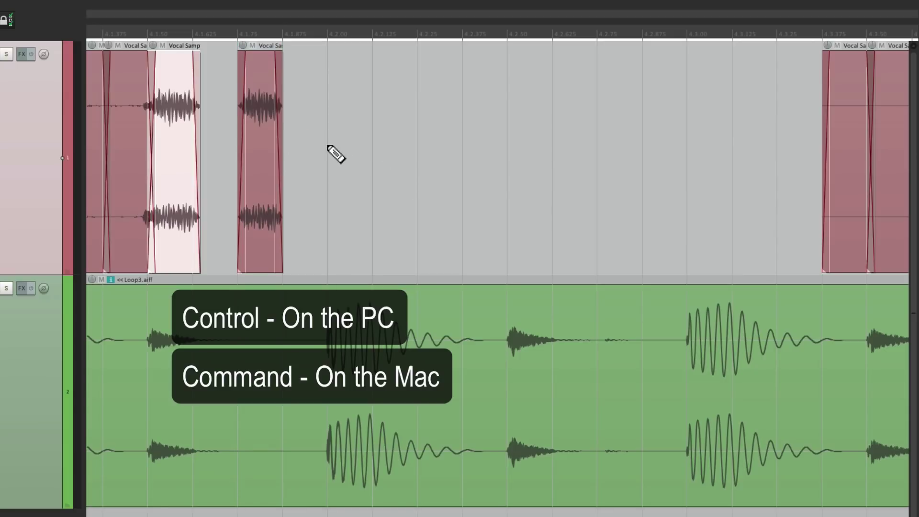
left_click(346, 149)
left_click(434, 153)
scroll(431, 198, "down", 1)
scroll(429, 197, "right", 1)
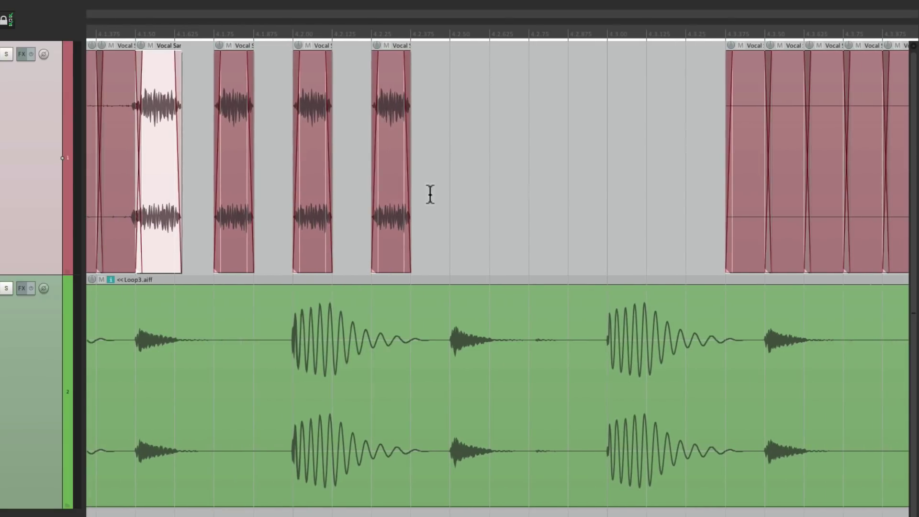
left_click(539, 159, "ctrl")
Delete the later vocal slices from 4.3.375 onward.
scroll(648, 157, "right", 2)
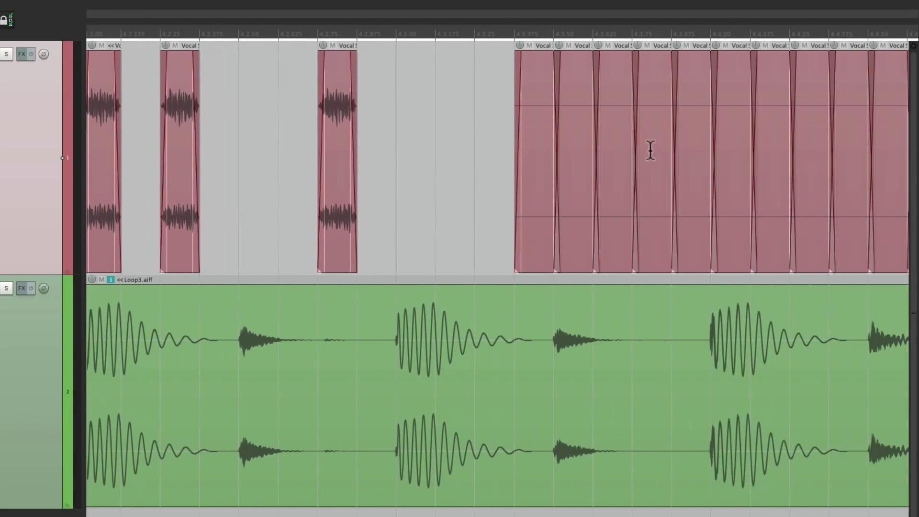
left_click(537, 127)
scroll(537, 127, "right", 2)
left_click(764, 88, "shift")
key("Delete")
Drag more slice copies to 4.4.00, 4.4.50 and 4.4.75.
scroll(311, 139, "down", 1)
scroll(335, 137, "left", 2)
left_click_drag(452, 126, 476, 123)
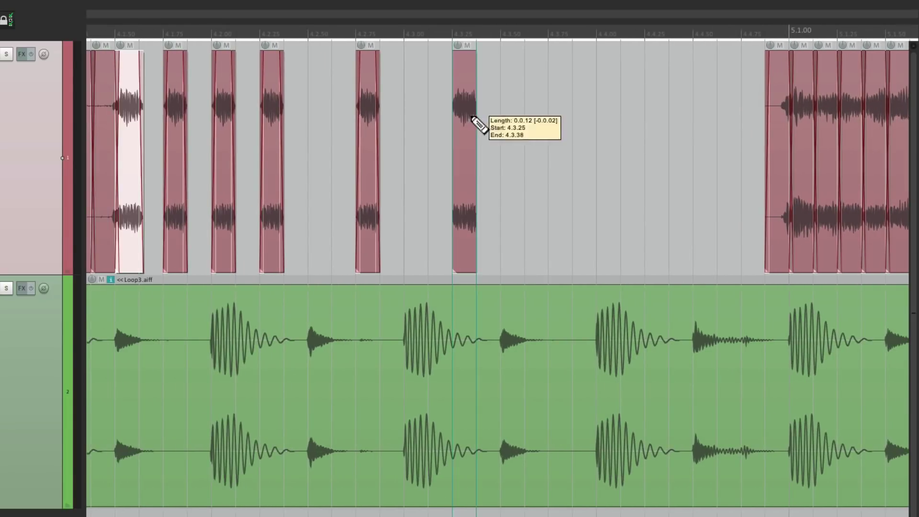
left_click_drag(547, 139, 620, 149)
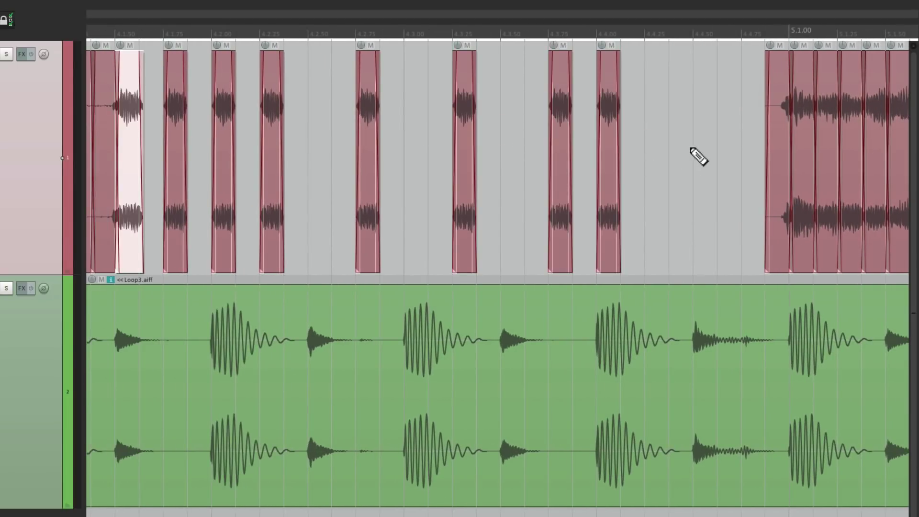
left_click_drag(694, 158, 765, 147)
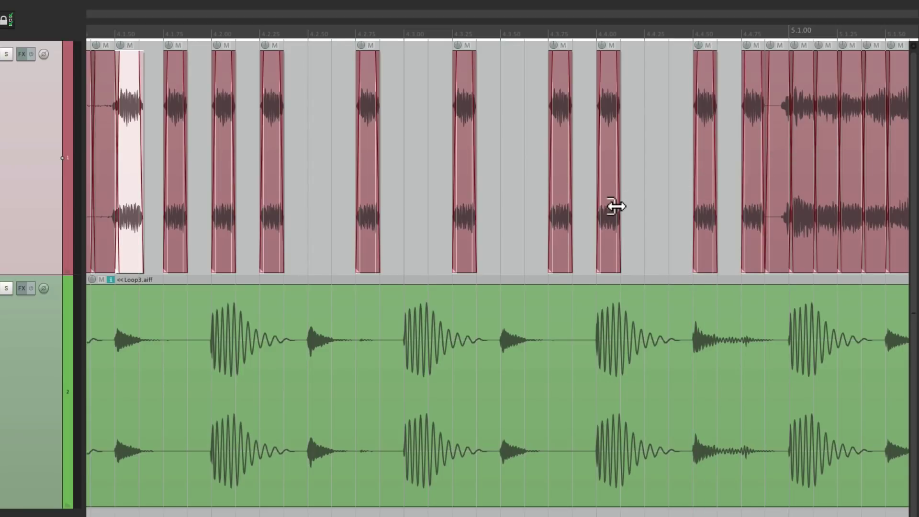
key("space")
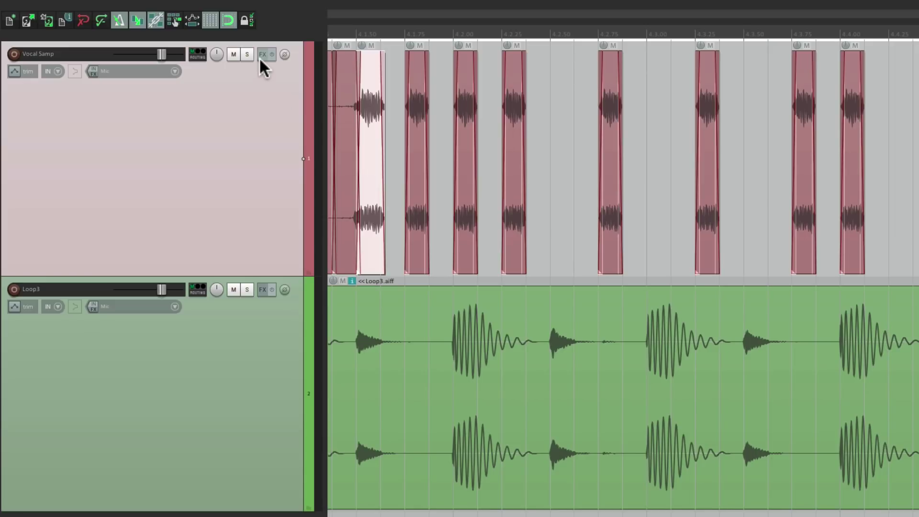
Add JS: Resonant Lowpass Filter to Vocal Samp at 20000 Hz and show its frequency envelope.
left_click(262, 55)
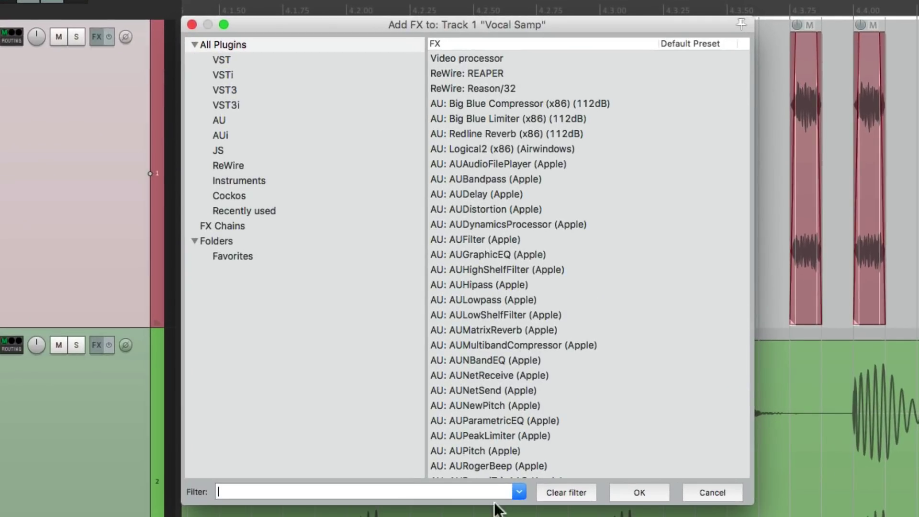
type("low pass")
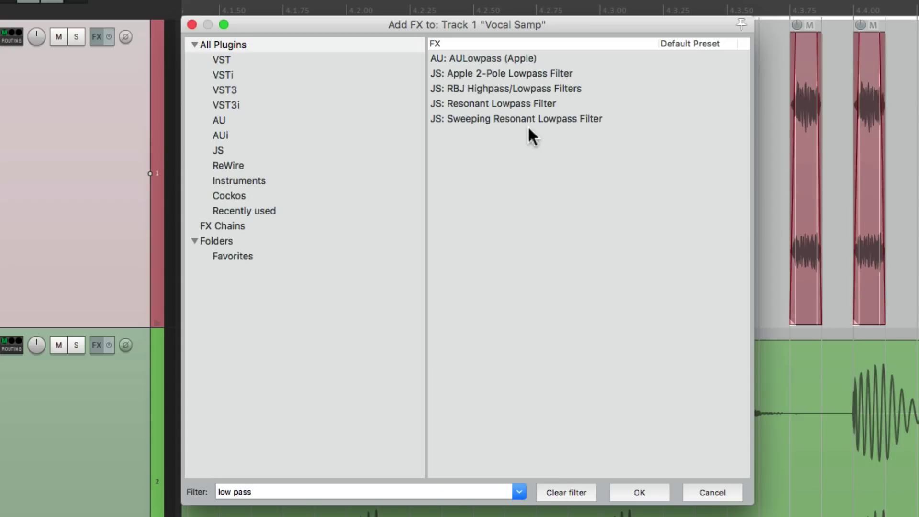
left_click(542, 103)
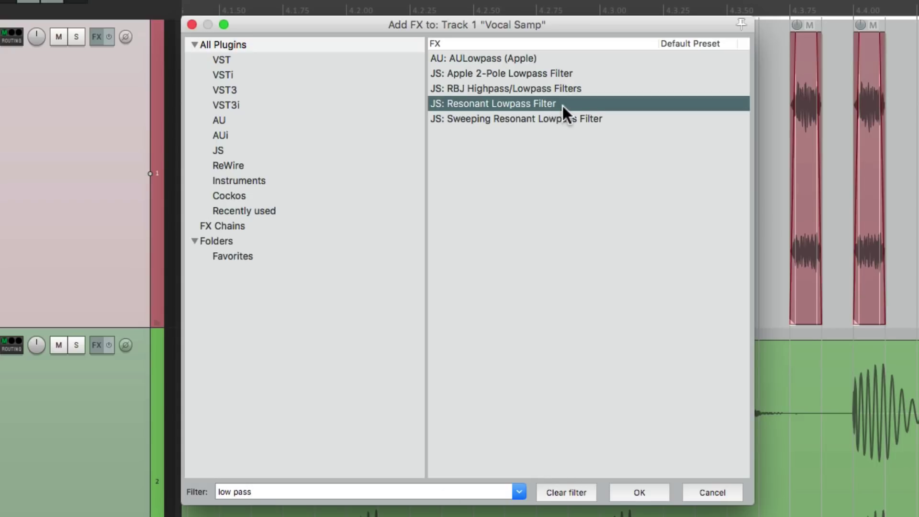
double_click(562, 105)
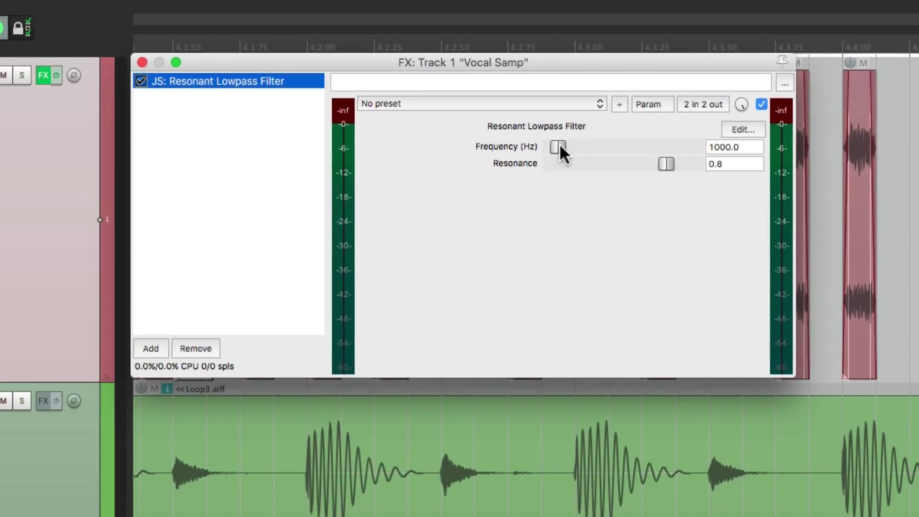
left_click_drag(559, 145, 710, 152)
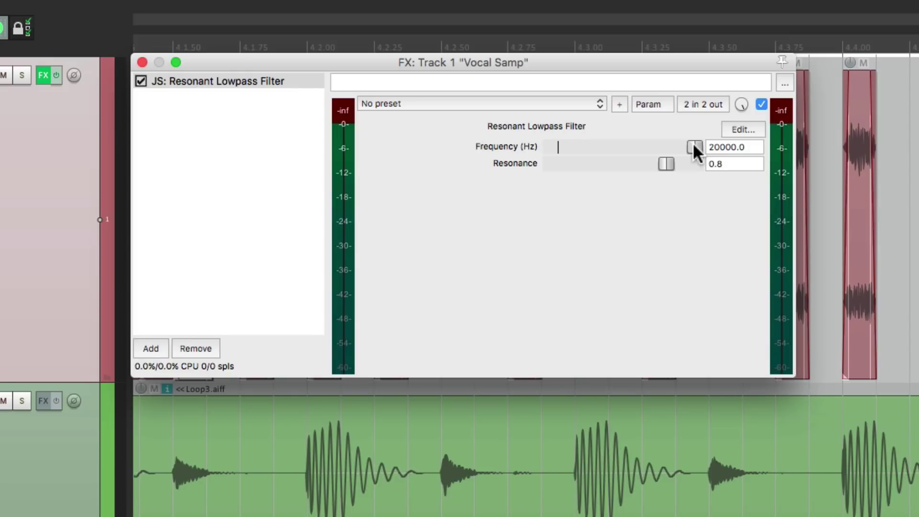
left_click(647, 104)
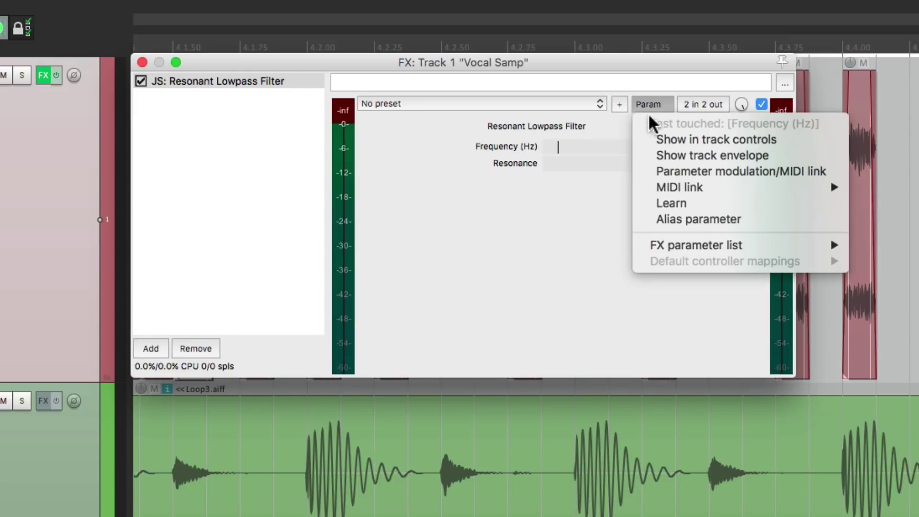
left_click(644, 157)
Shape the filter frequency envelope into a V dipping to minimum, then play the sweep.
key("Escape")
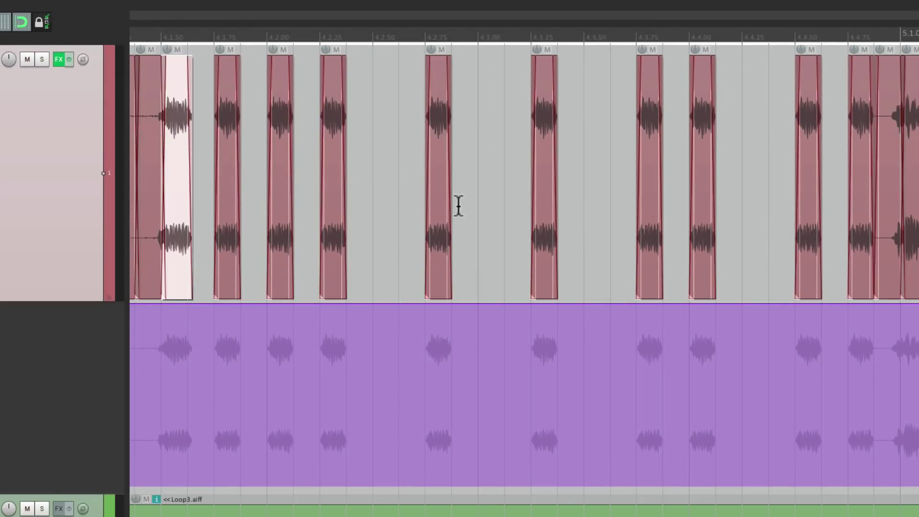
key("shift")
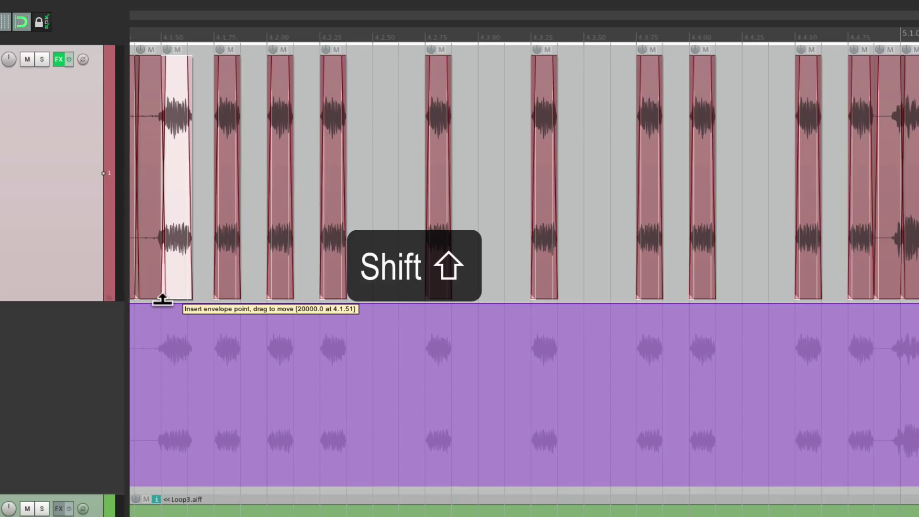
left_click(161, 303, "shift")
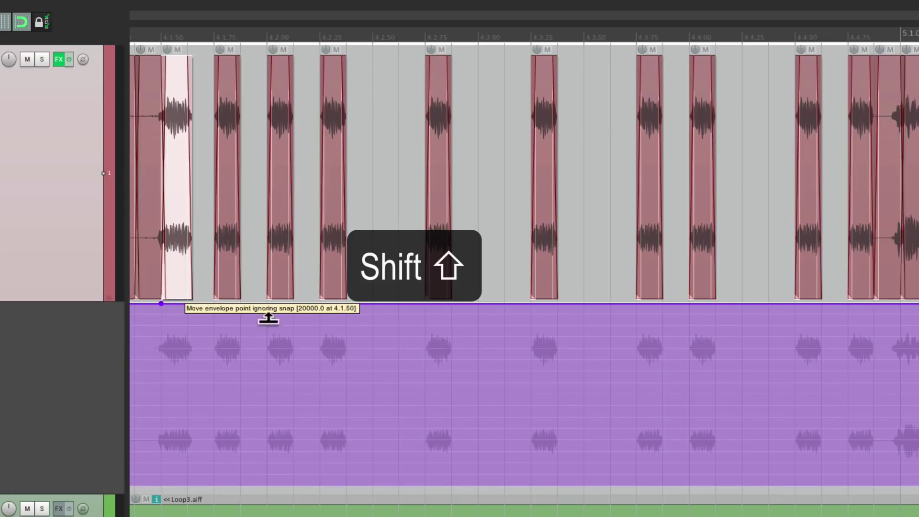
left_click(795, 303, "shift")
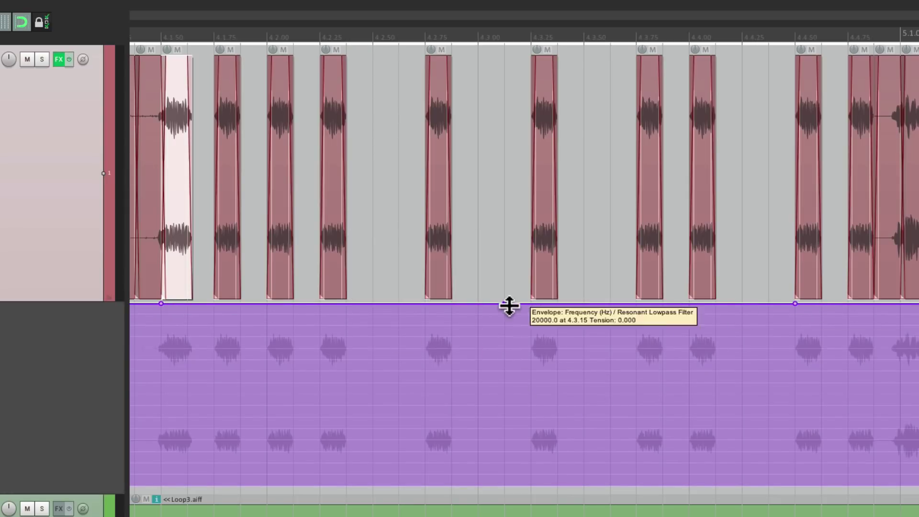
left_click_drag(508, 307, 500, 497)
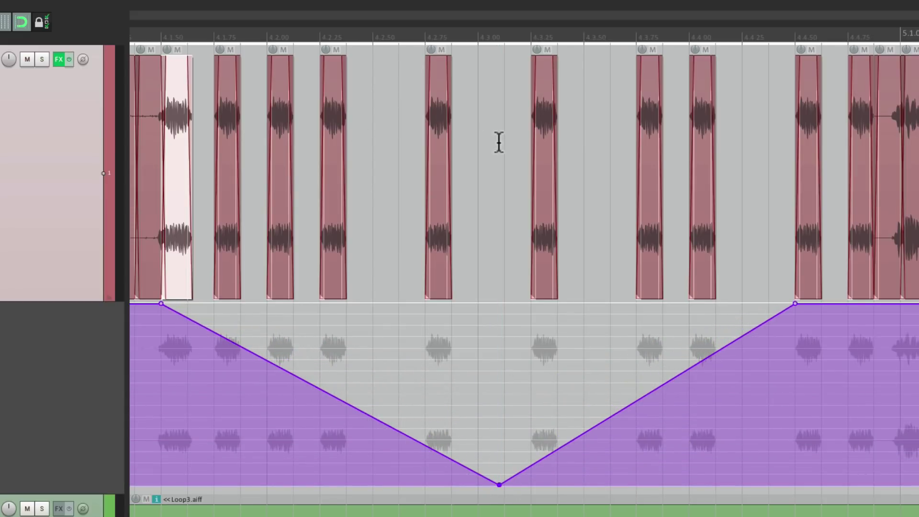
key("space")
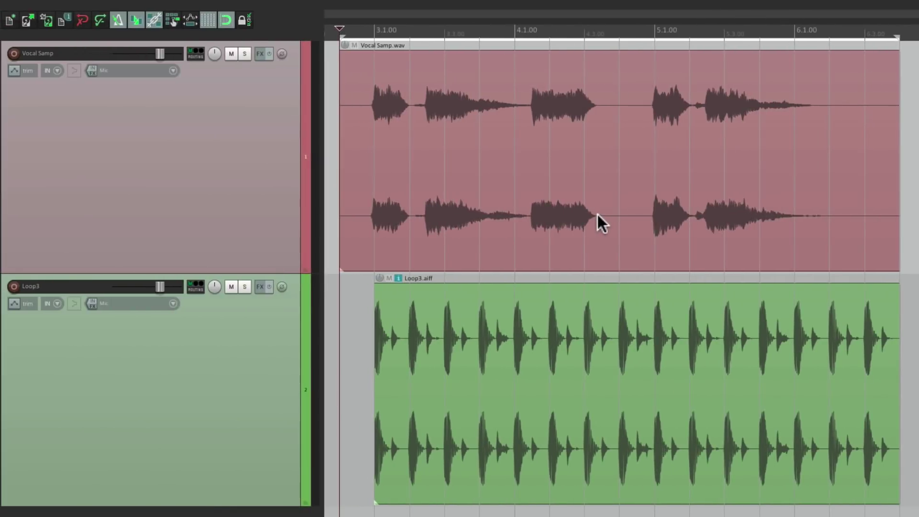
Split the Vocal Samp item at 3.1.00 and 3.2.00 and select the middle piece.
scroll(330, 148, "up", 5)
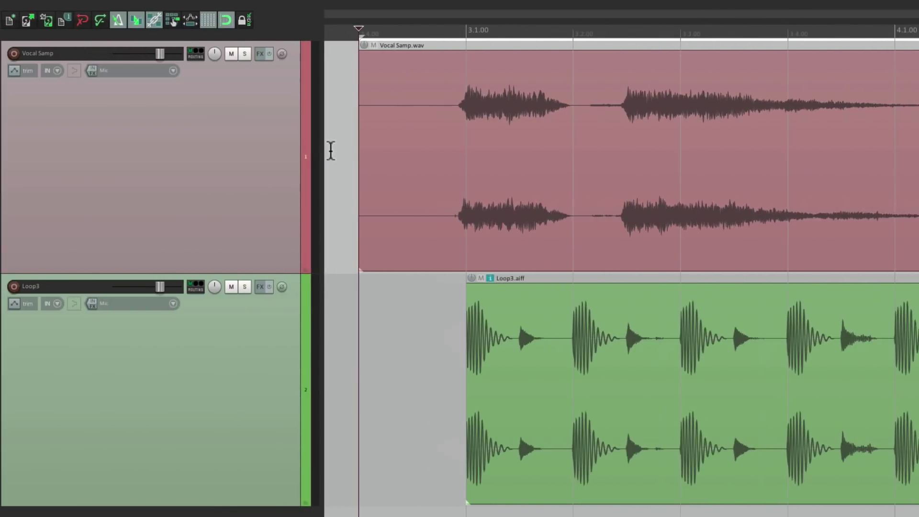
key("space")
key("space")
left_click(464, 245)
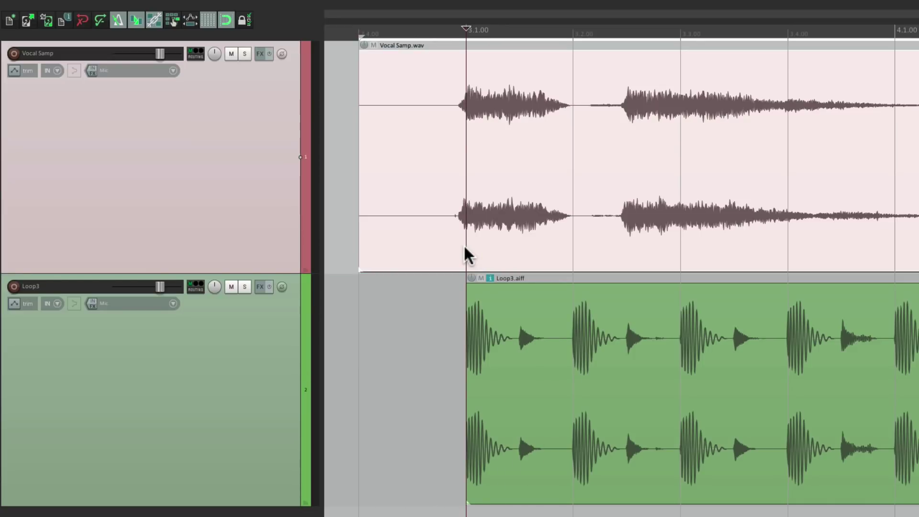
key("s")
left_click(572, 239)
key("s")
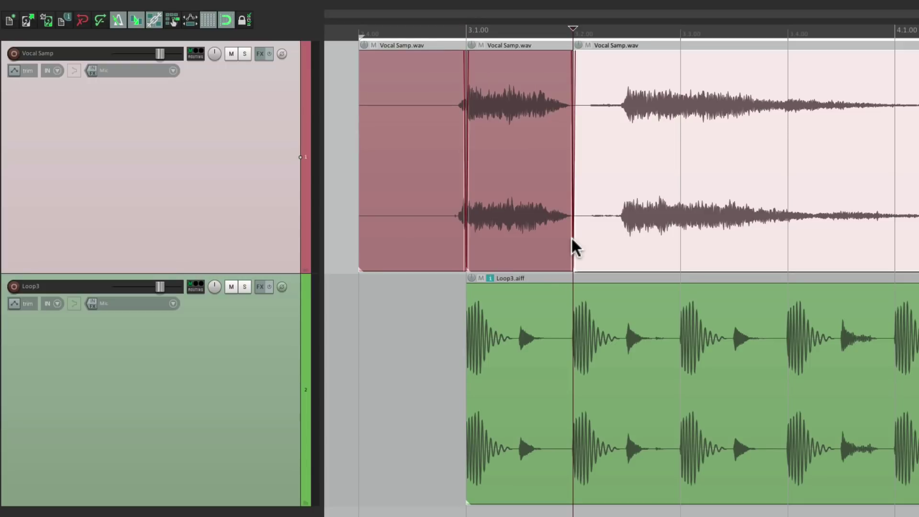
left_click(498, 70)
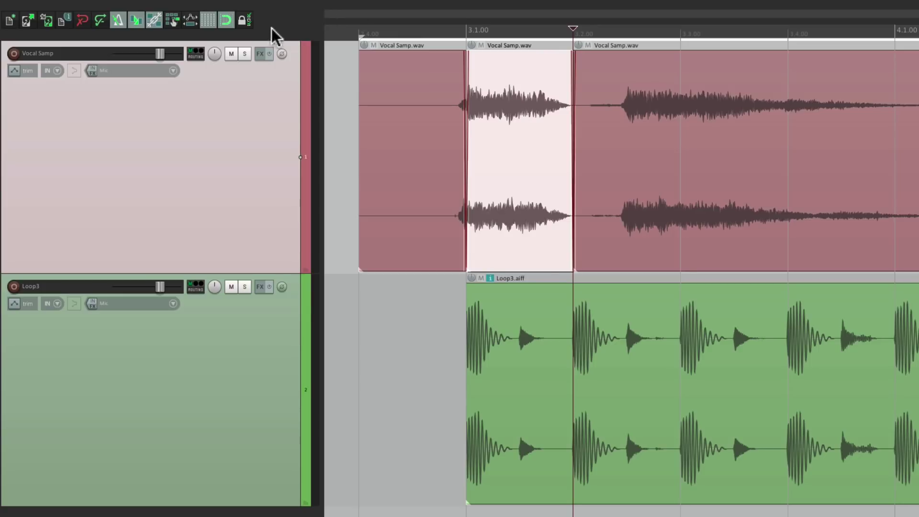
Add ReaSamplOmatic5000 with the glued vocal slice loaded, in Note (Semitone shifted) mode.
left_click(260, 54)
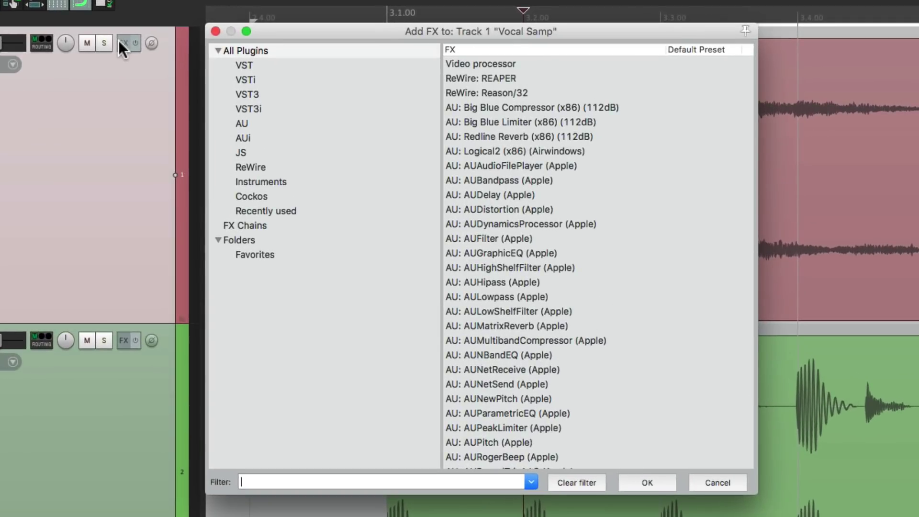
left_click(297, 197)
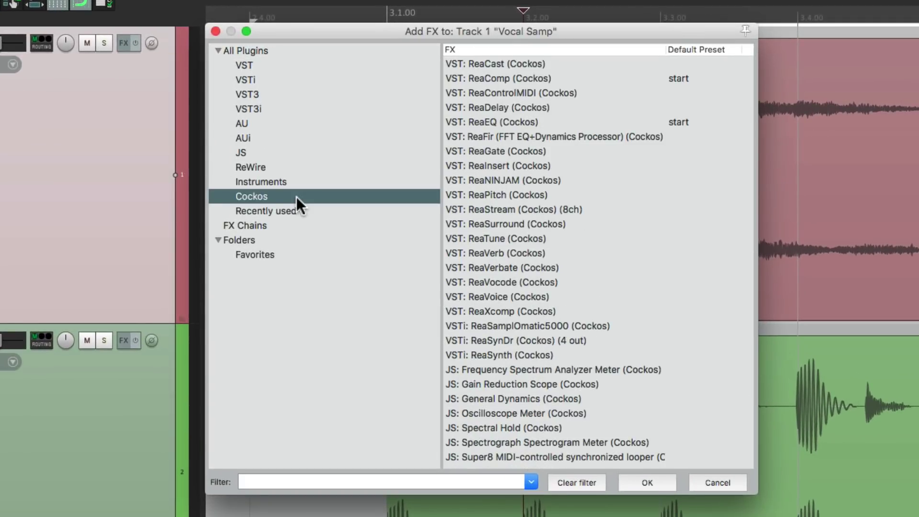
left_click(575, 327)
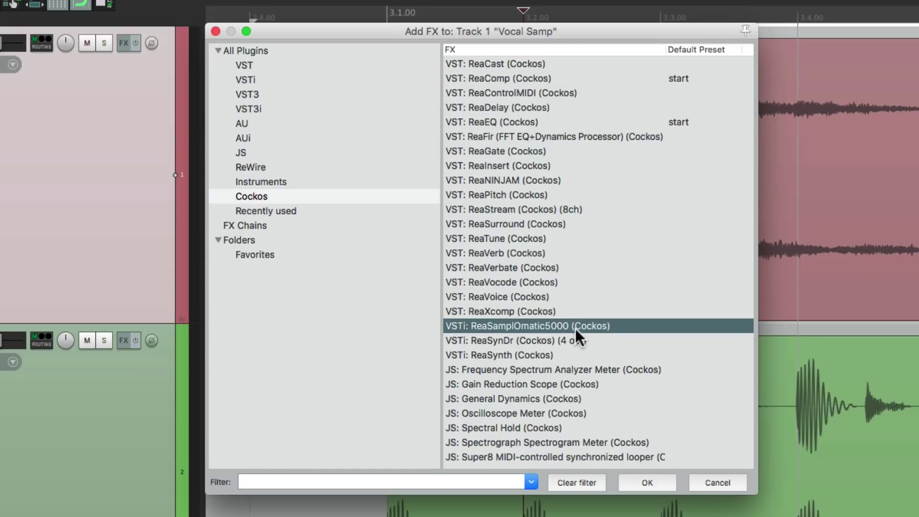
double_click(621, 323)
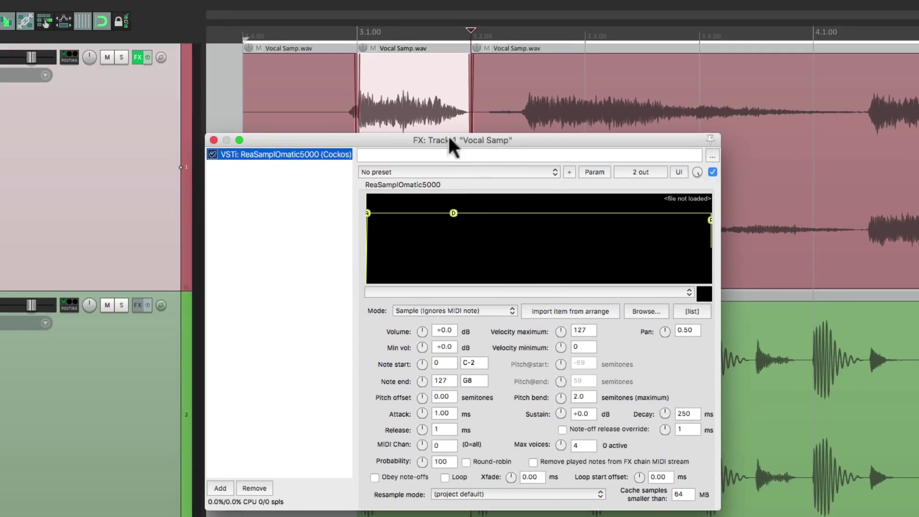
left_click(553, 312)
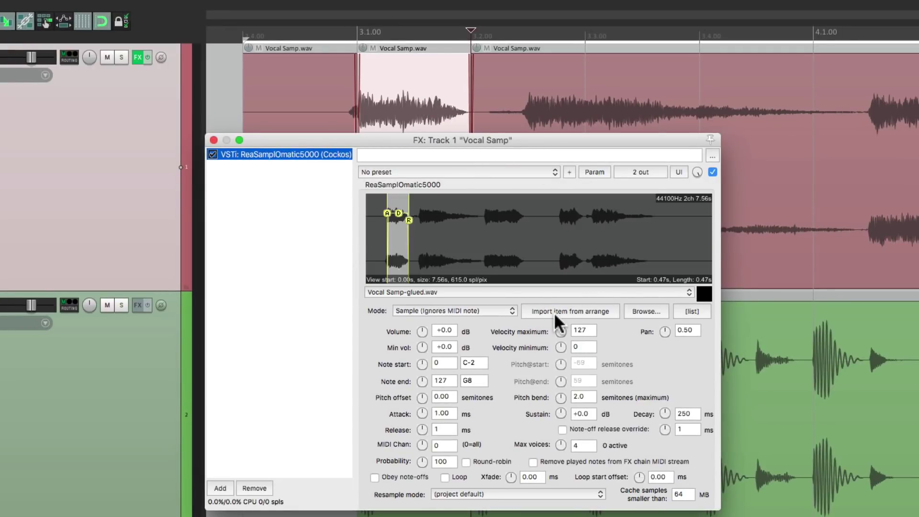
left_click(699, 292)
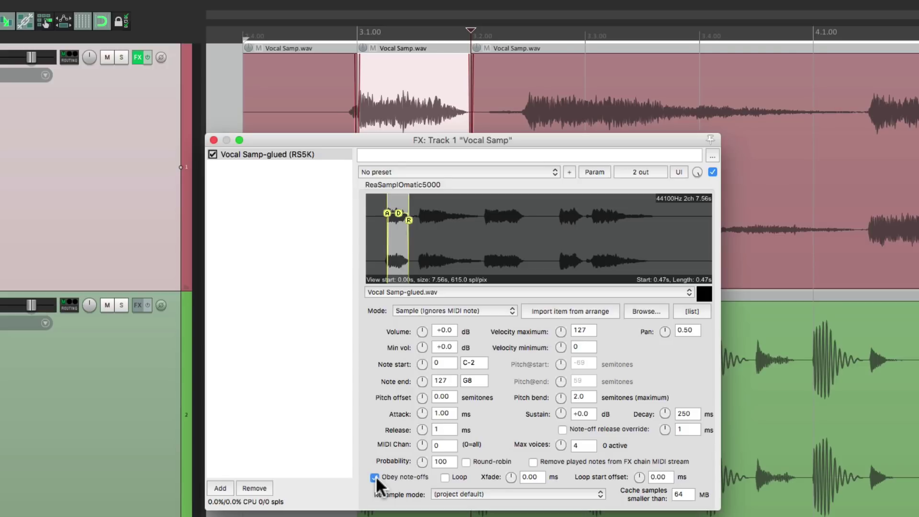
left_click(460, 312)
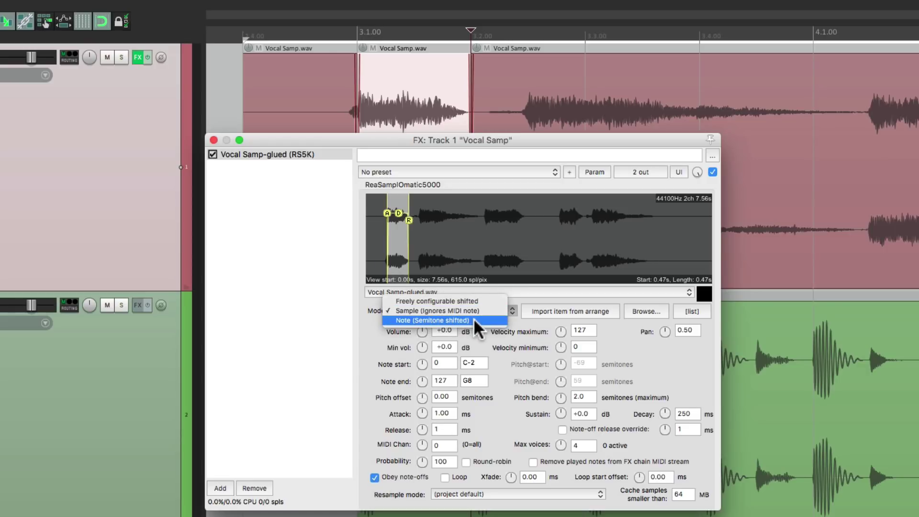
left_click(474, 319)
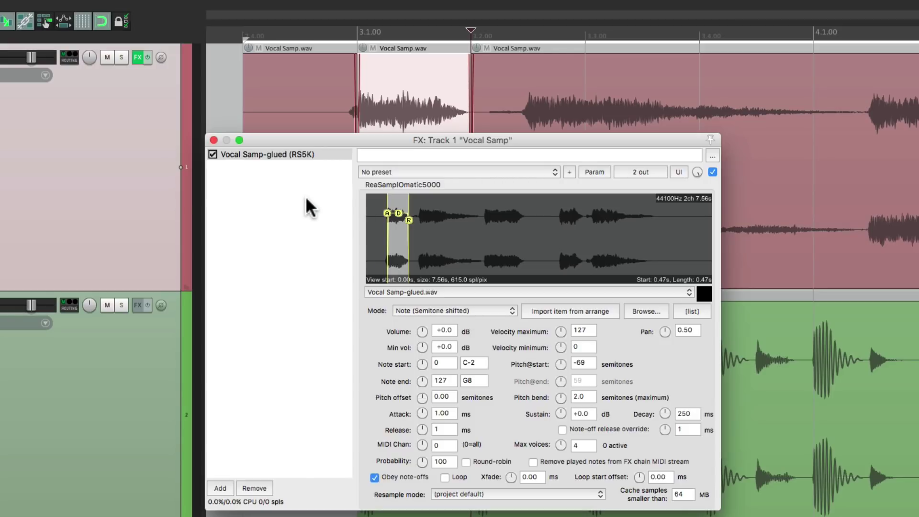
Add JS: MIDI Sequencer Megababy to the Vocal Samp track and move it above the RS5K sampler.
double_click(271, 188)
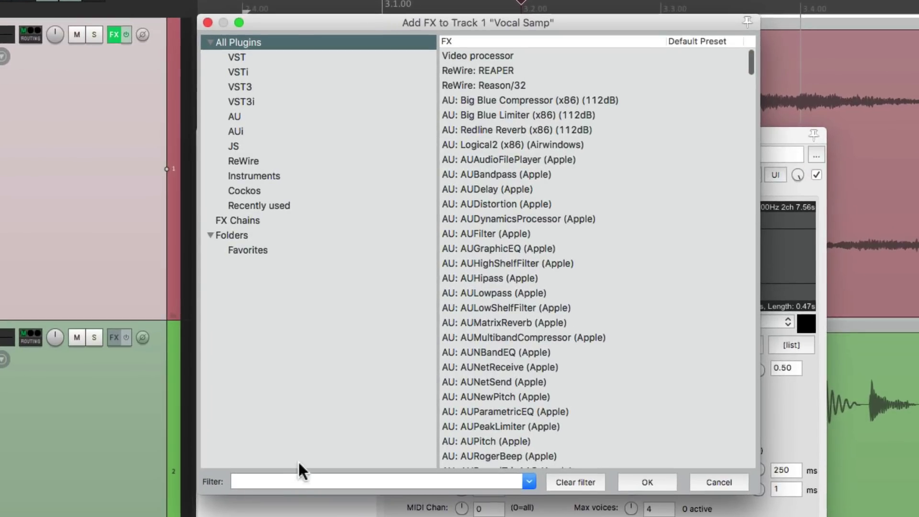
type("mega")
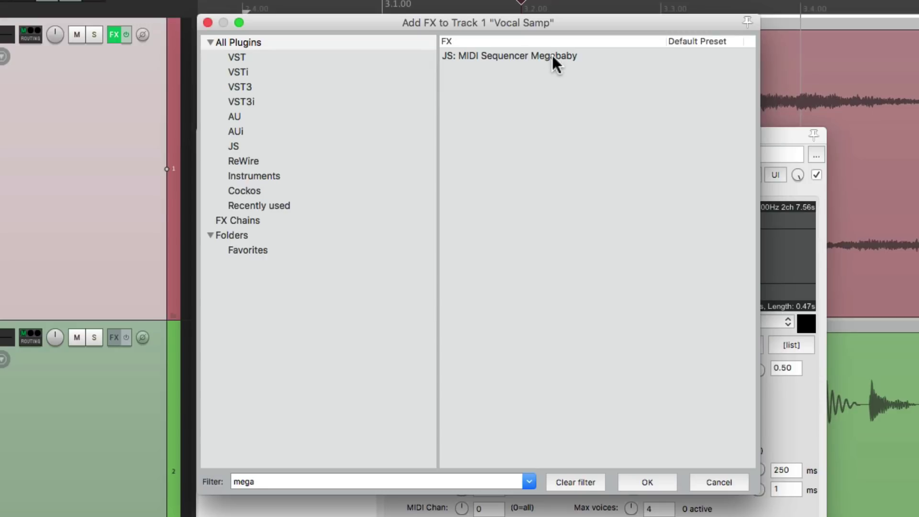
left_click(565, 56)
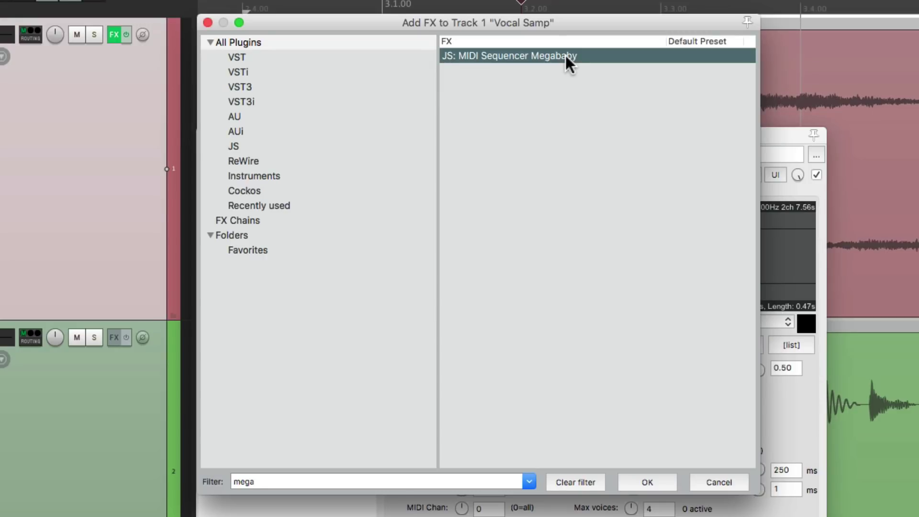
double_click(564, 55)
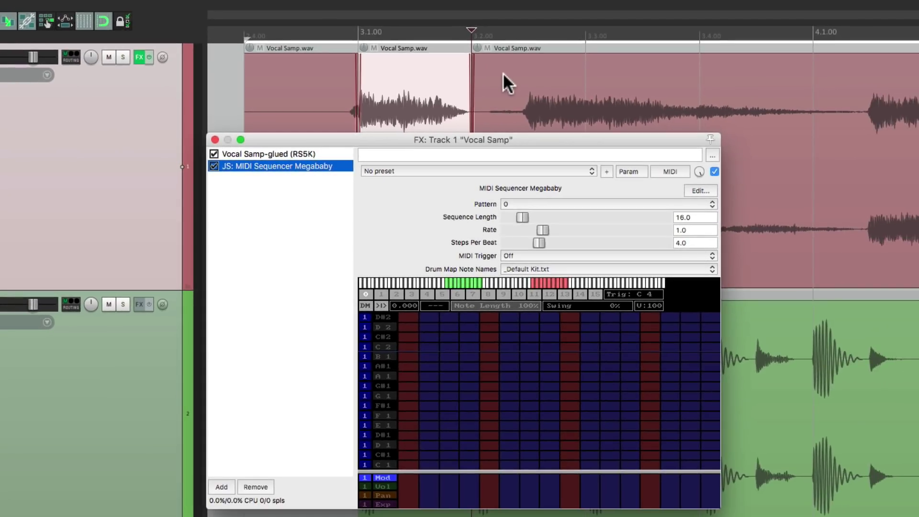
left_click_drag(293, 164, 294, 151)
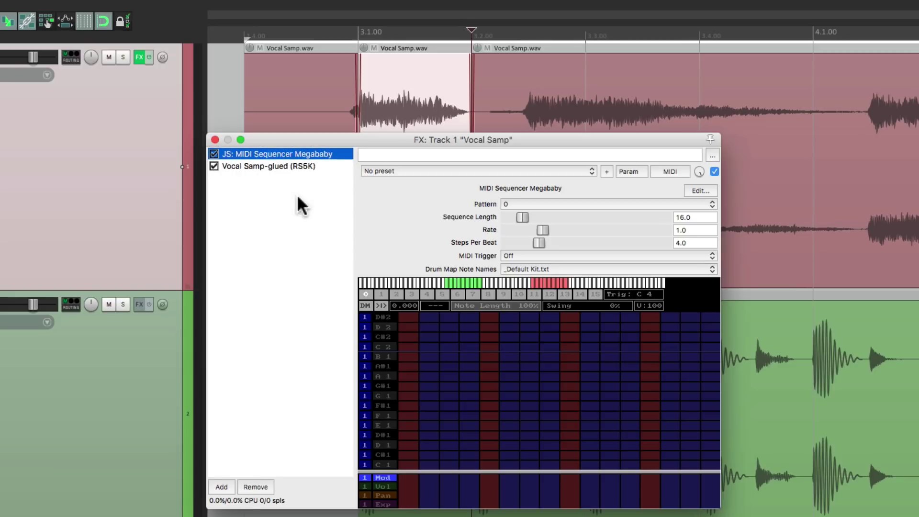
In the Megababy window, shift the note range to C#4–A#2 and place trial A3 notes on steps 1, 3, 5, 7 and 9.
double_click(299, 153)
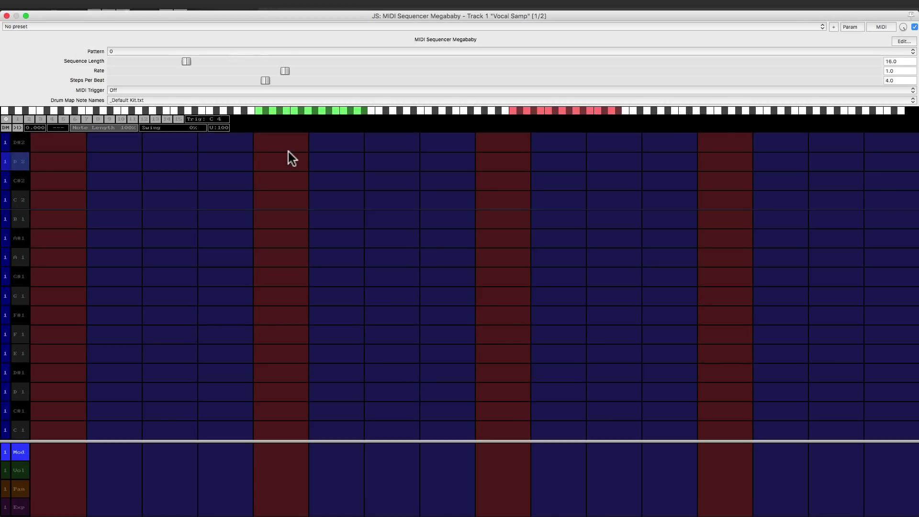
left_click_drag(293, 111, 448, 111)
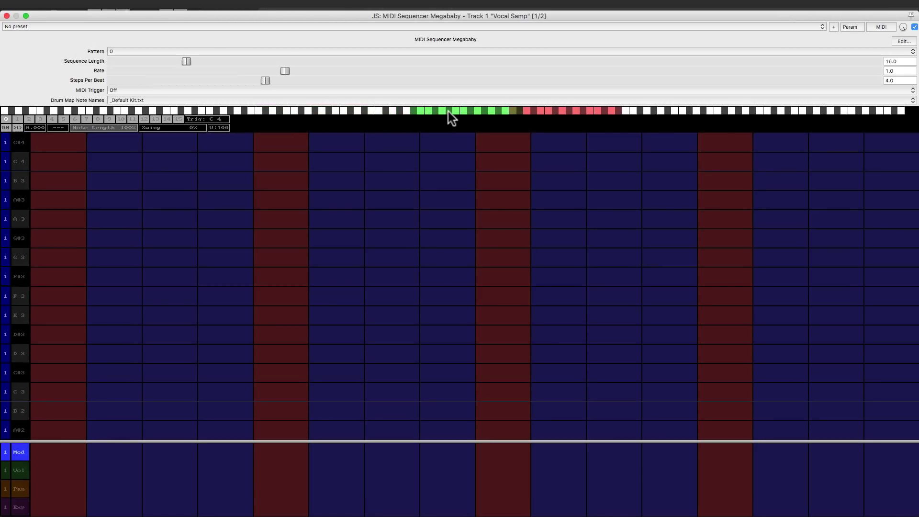
left_click(62, 219)
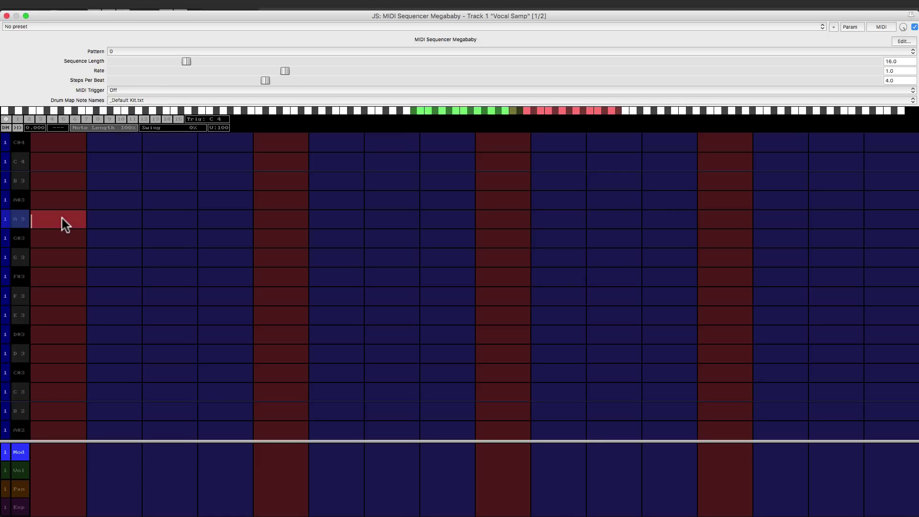
left_click(165, 221)
left_click(284, 218)
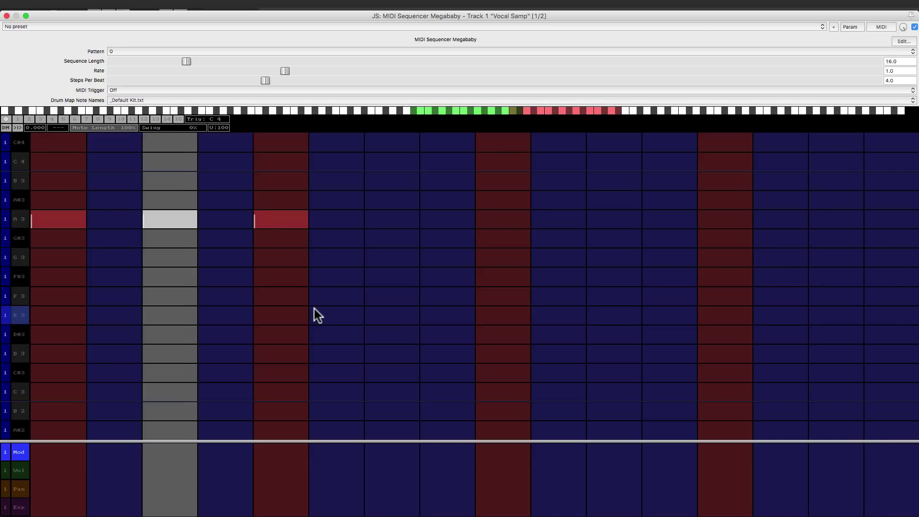
left_click(384, 217)
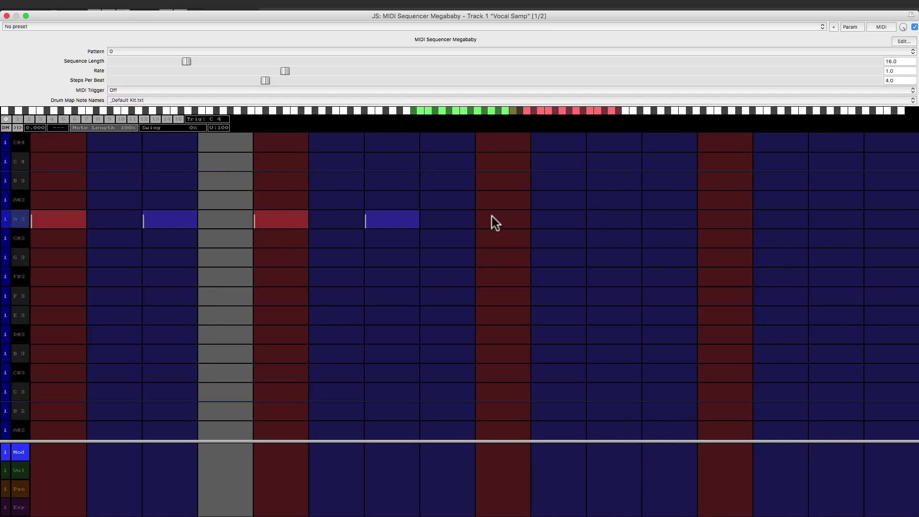
left_click(495, 218)
left_click(112, 219)
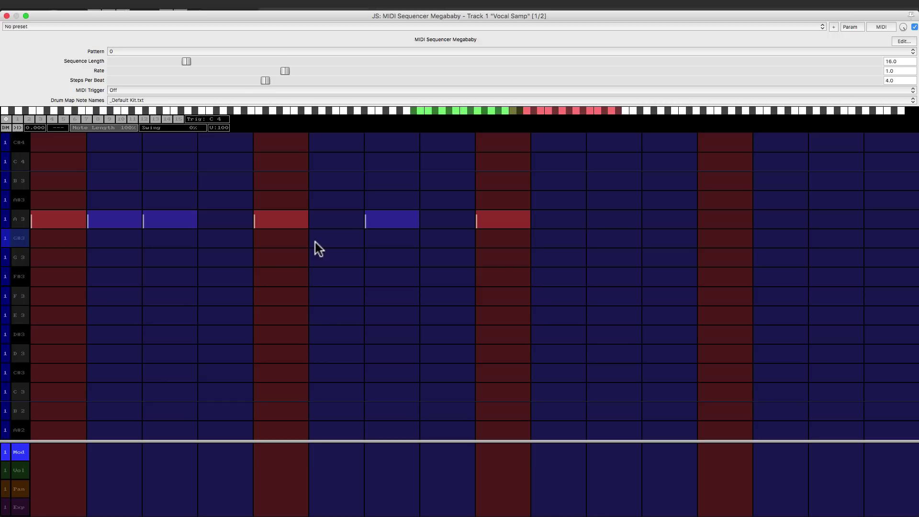
Clear the A3 row, then enter A3 on steps 1–2, C4 on 6, G3 on 8, 11 and 15, and G#3 on 16.
mouse_move(70, 220)
left_mouse_down()
mouse_move(452, 238)
mouse_move(498, 225)
left_mouse_up()
left_click_drag(65, 220, 114, 220)
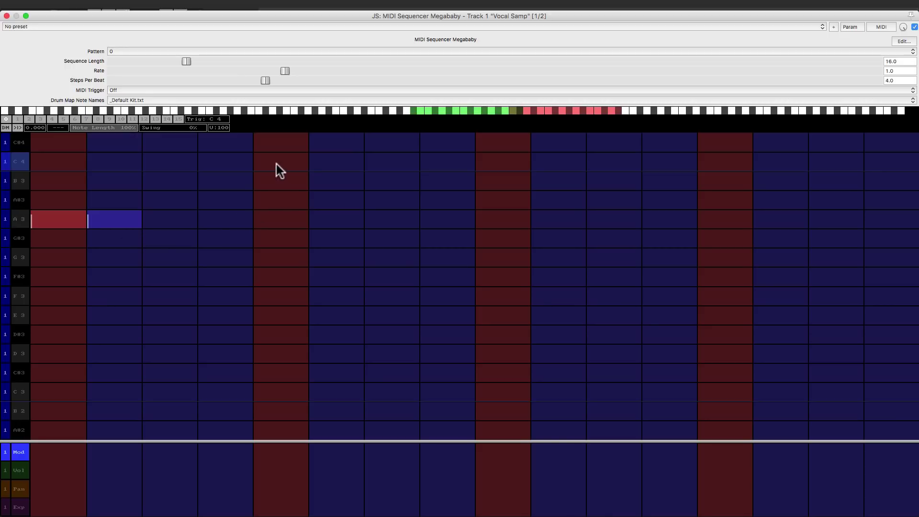
left_click(336, 163)
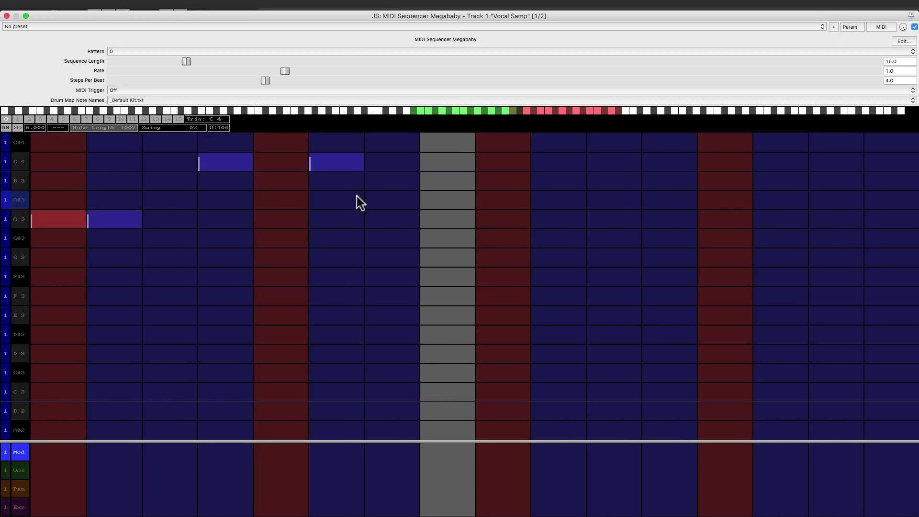
left_click(439, 262)
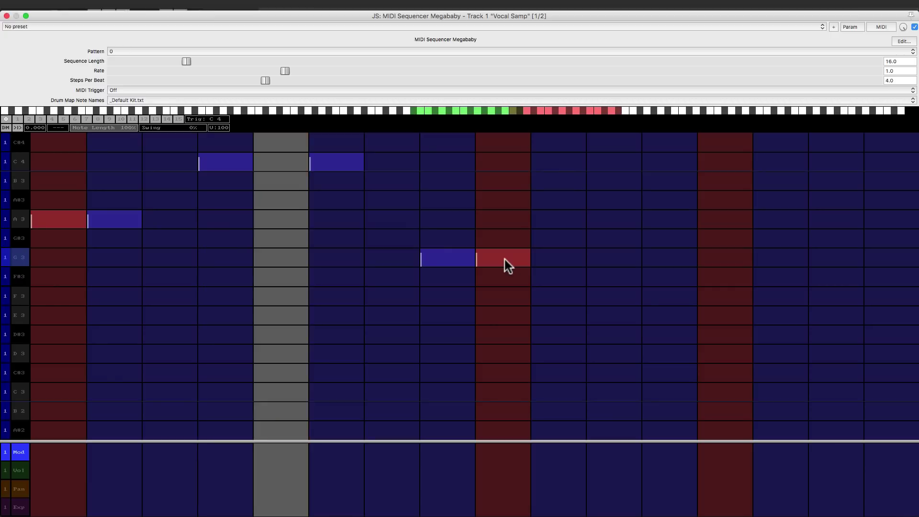
left_click(624, 258)
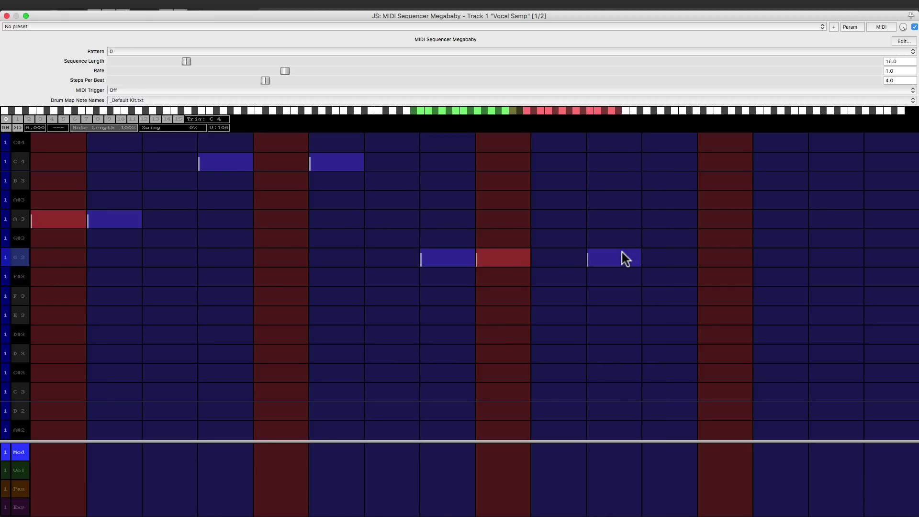
left_click(831, 255)
left_click(867, 241)
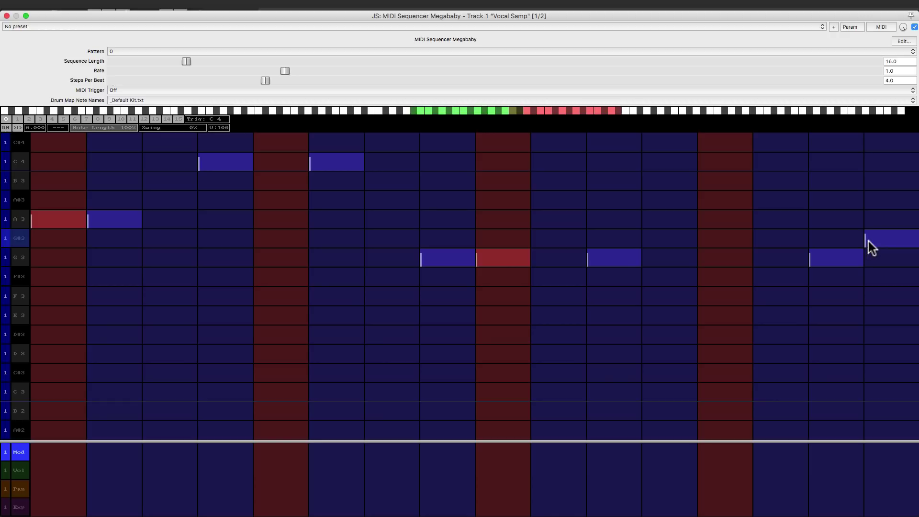
Play the pattern, removing and then restoring the G3 note on step 11.
key("space")
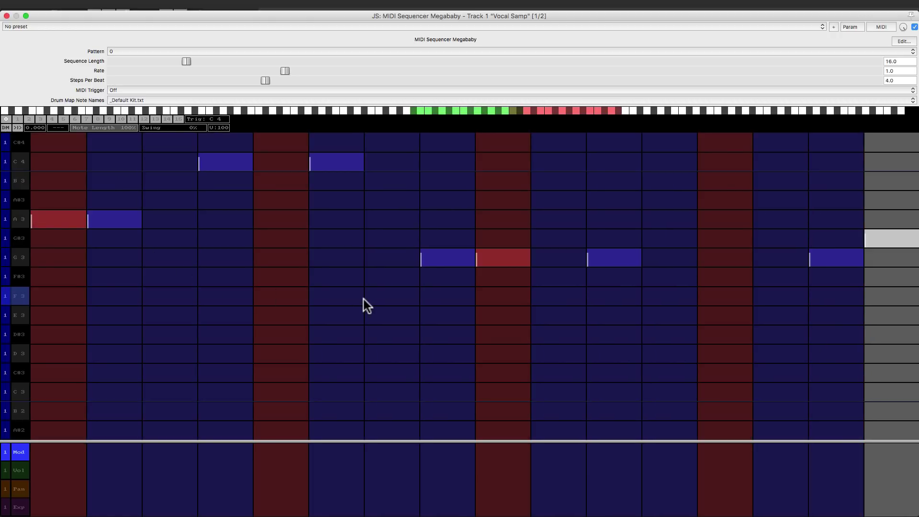
left_click(617, 259)
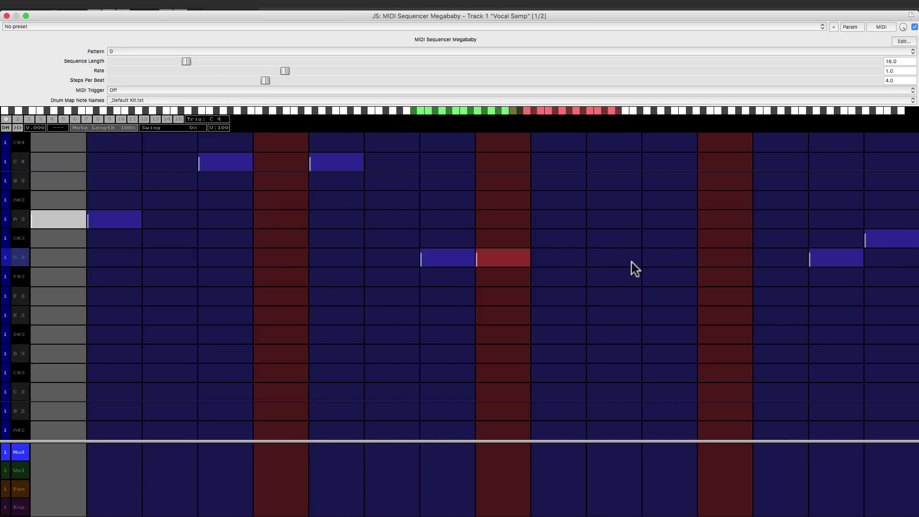
left_click(617, 257)
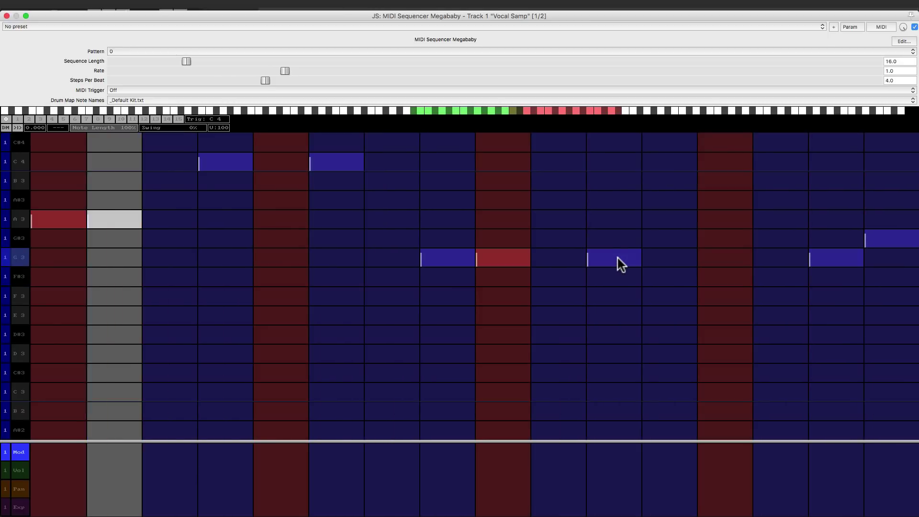
Restart playback and shorten the pattern's note length to 59%.
key("space")
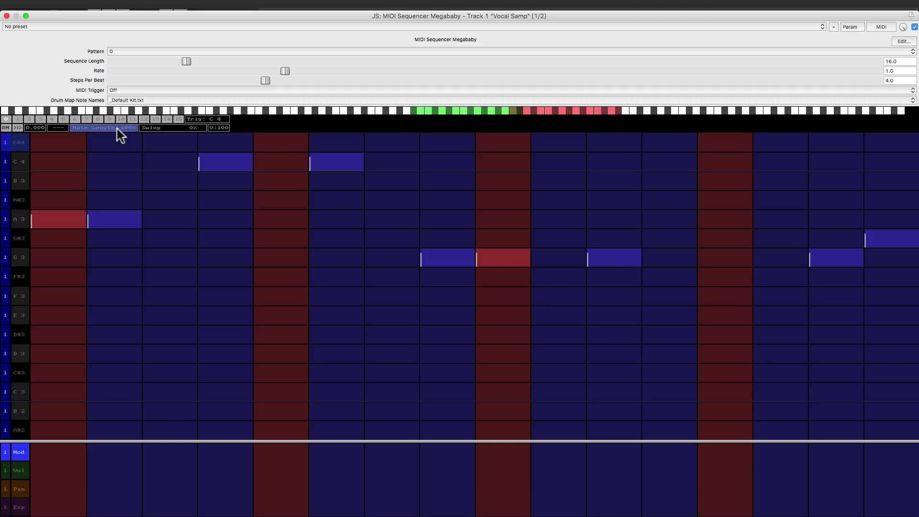
key("space")
mouse_move(124, 128)
left_mouse_down()
mouse_move(88, 132)
mouse_move(109, 131)
left_mouse_up()
Try extra G3 notes on steps 11–14, then erase them all and stop playback.
left_click(637, 256)
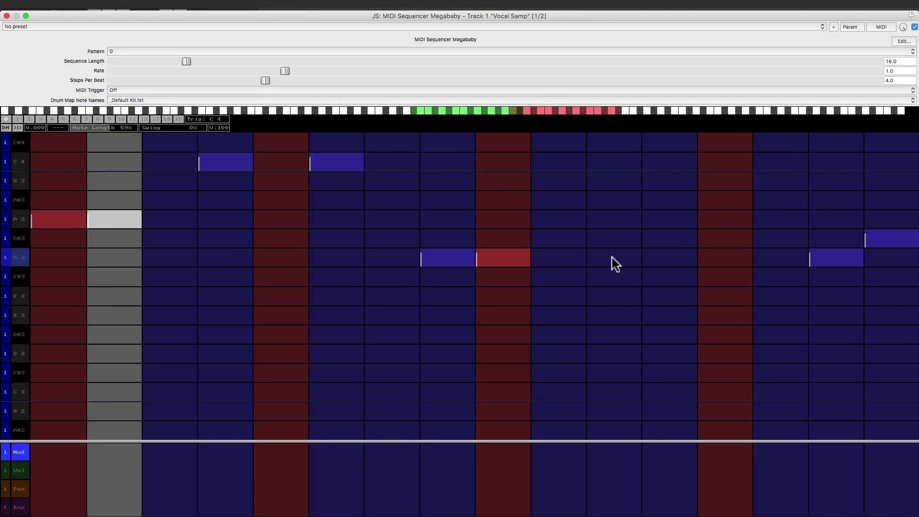
left_click(615, 257)
left_click(667, 257)
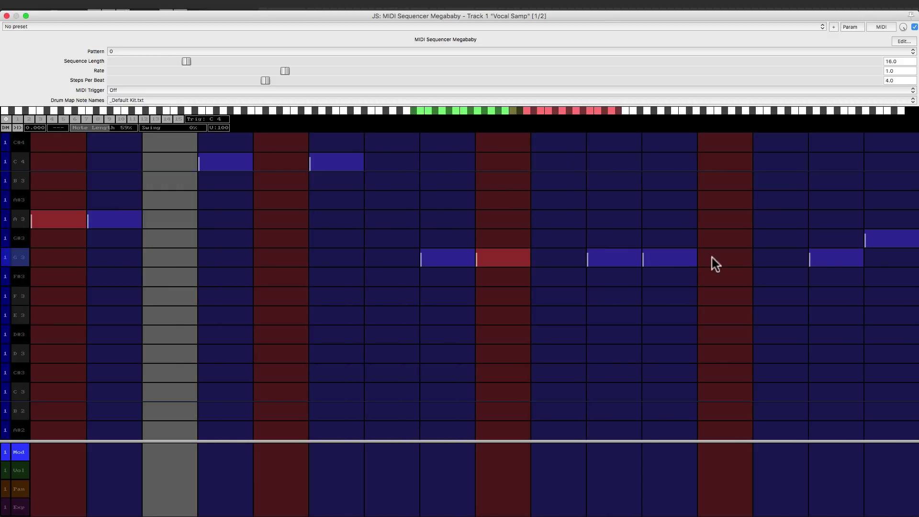
left_click(727, 258)
left_click(780, 258)
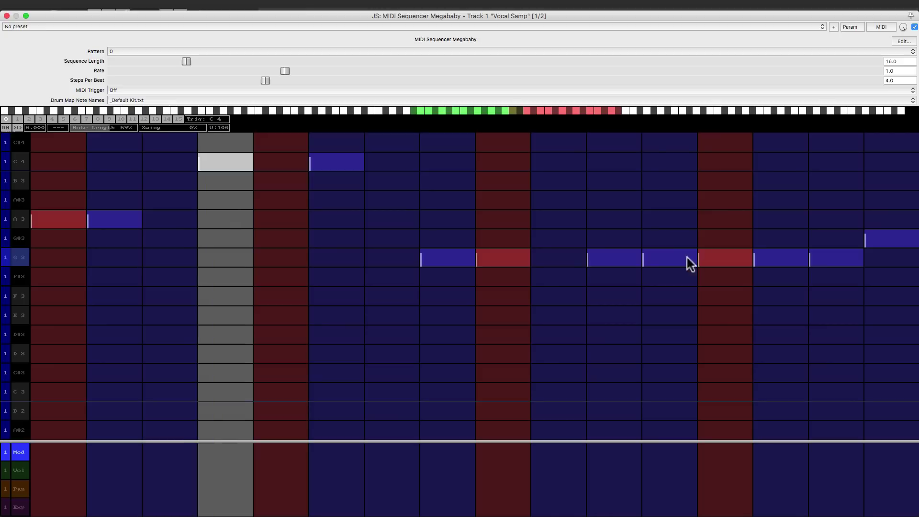
left_click_drag(636, 256, 764, 257)
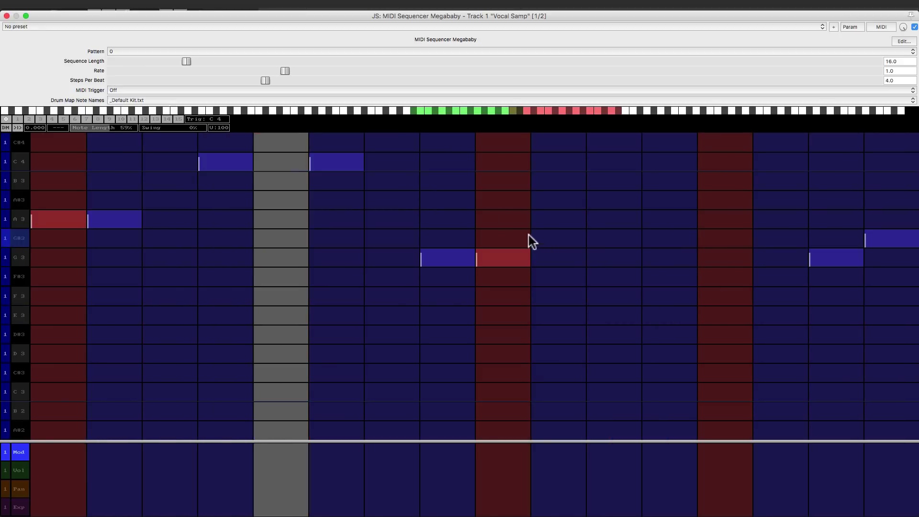
key("space")
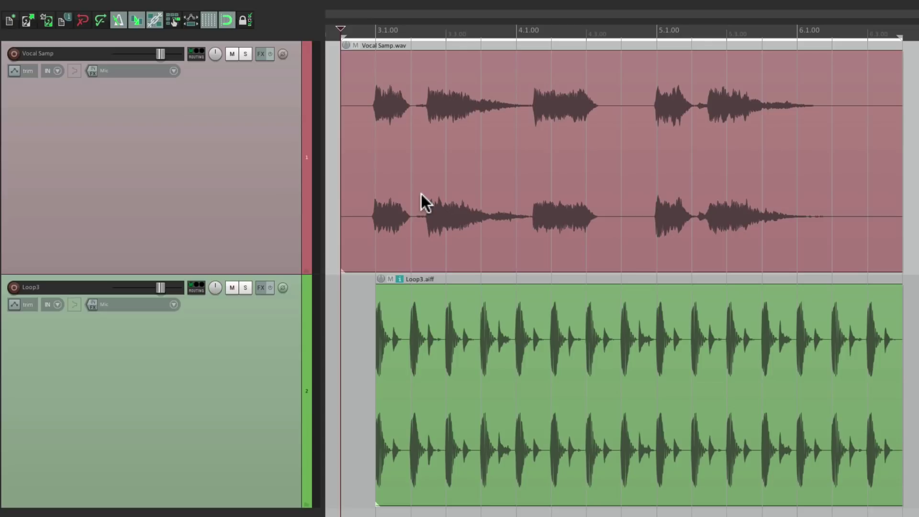
Add JS: Avocado Ducking Glitch Generator to the Vocal Samp track, filtering the FX list by 'avocado'.
left_click(262, 54)
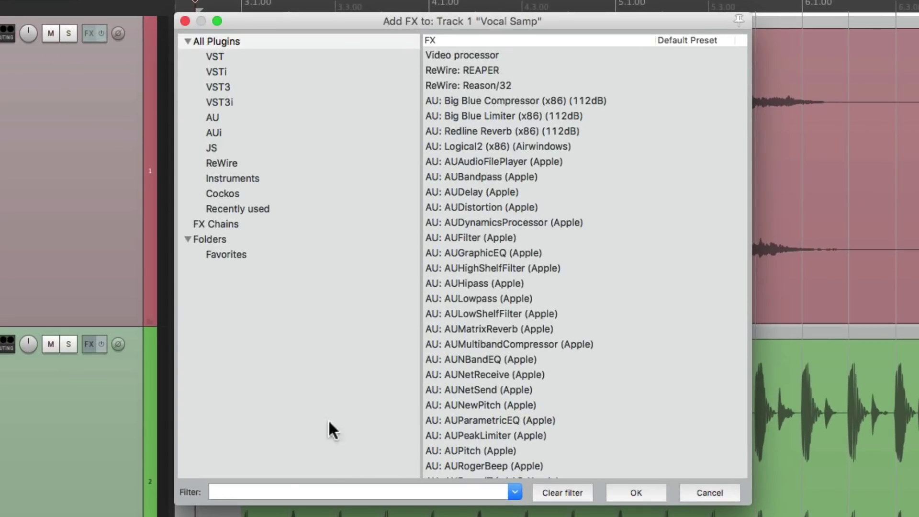
left_click(292, 491)
type("avocado")
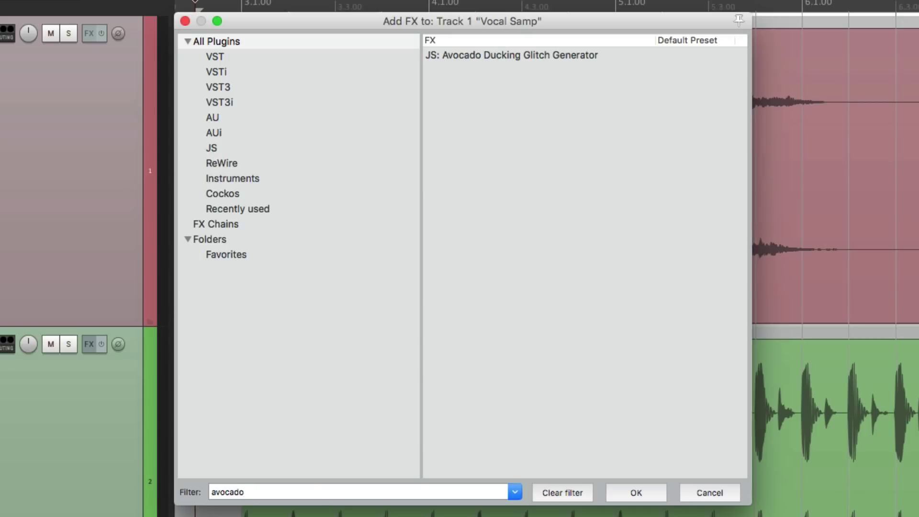
left_click(523, 55)
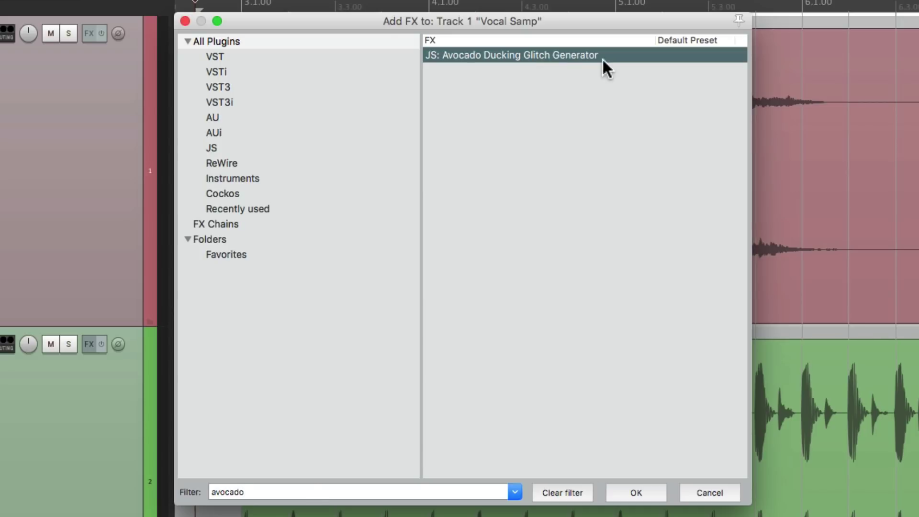
double_click(575, 55)
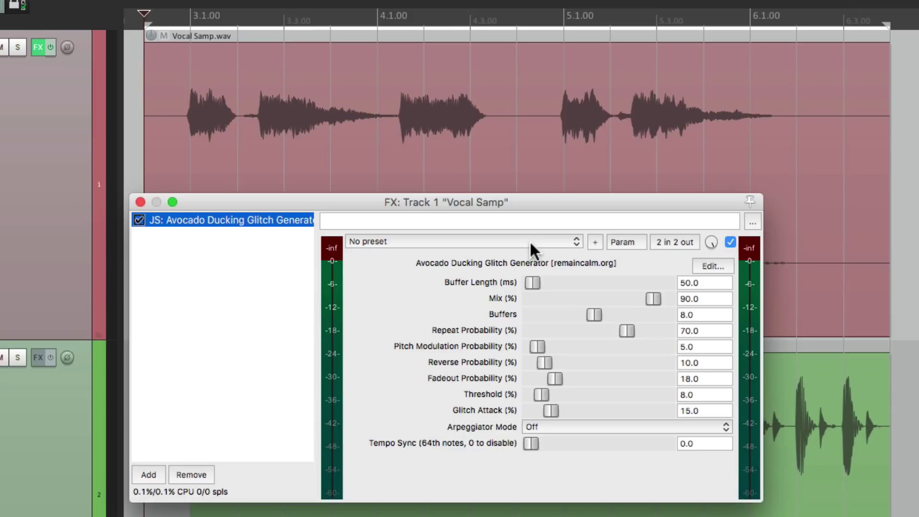
Play the project while raising the glitch generator's Tempo Sync to 16, then to 32.
key("space")
left_click_drag(531, 443, 566, 443)
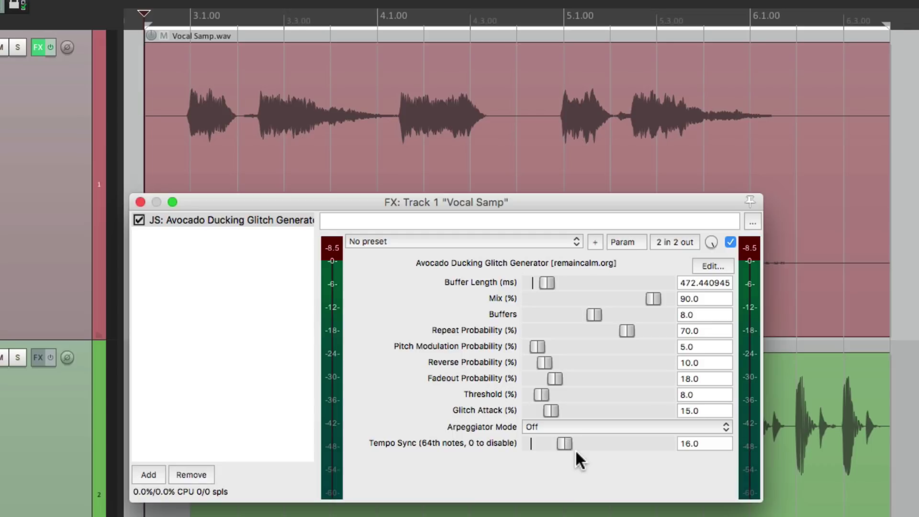
key("space")
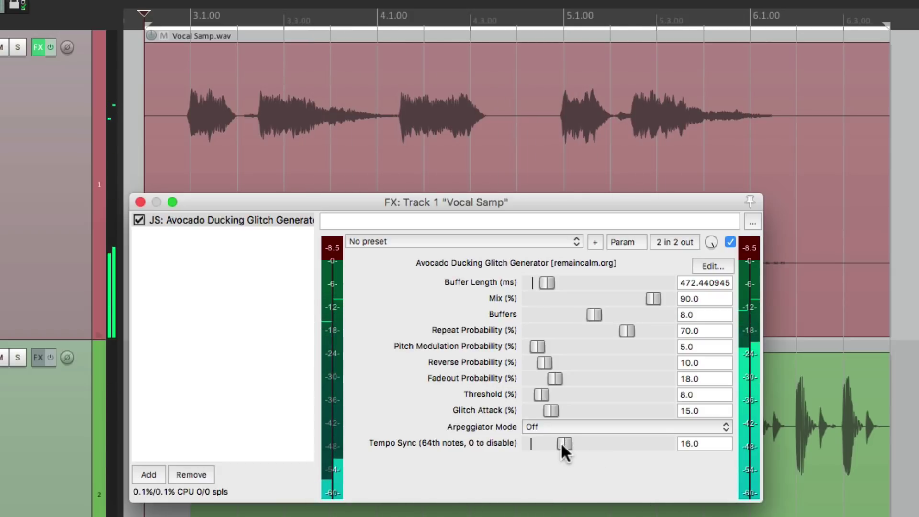
left_click_drag(561, 441, 592, 446)
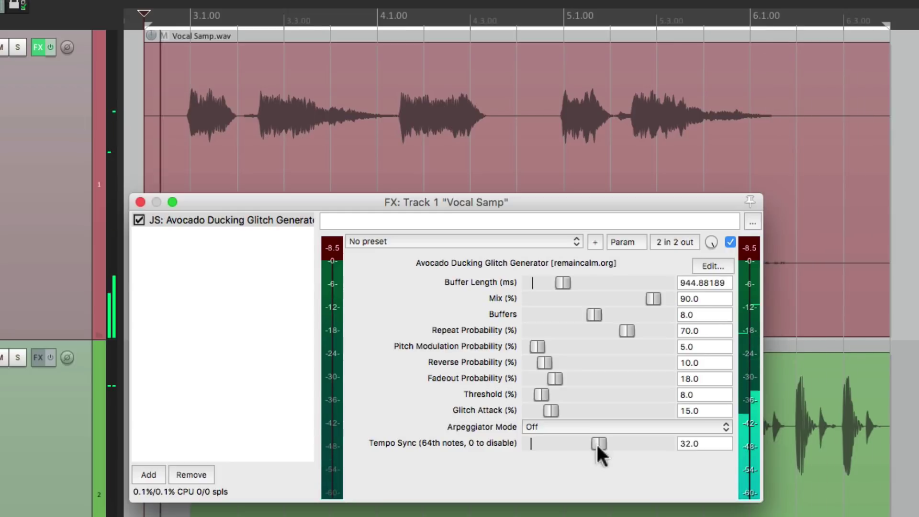
Reset Tempo Sync, raise Threshold from 8 to 14, then push Tempo Sync to its maximum of 64 during playback.
double_click(598, 443)
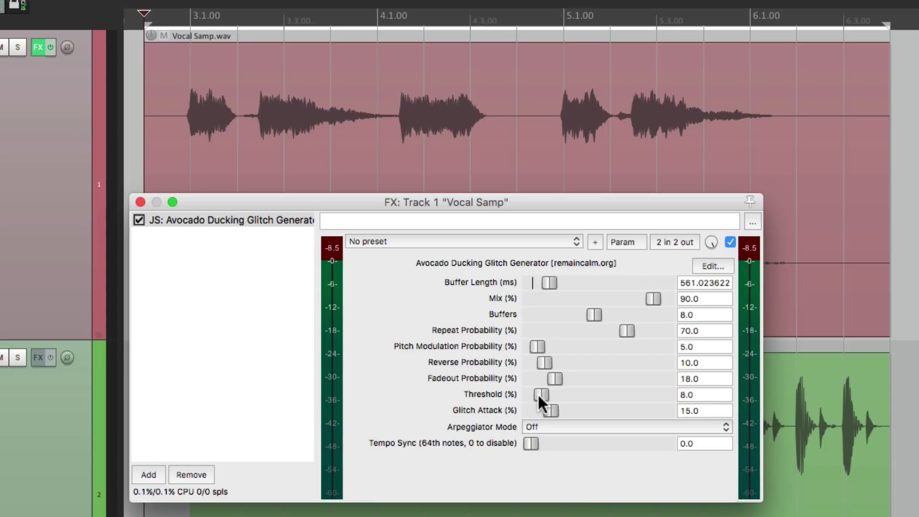
left_click_drag(538, 392, 546, 411)
key("space")
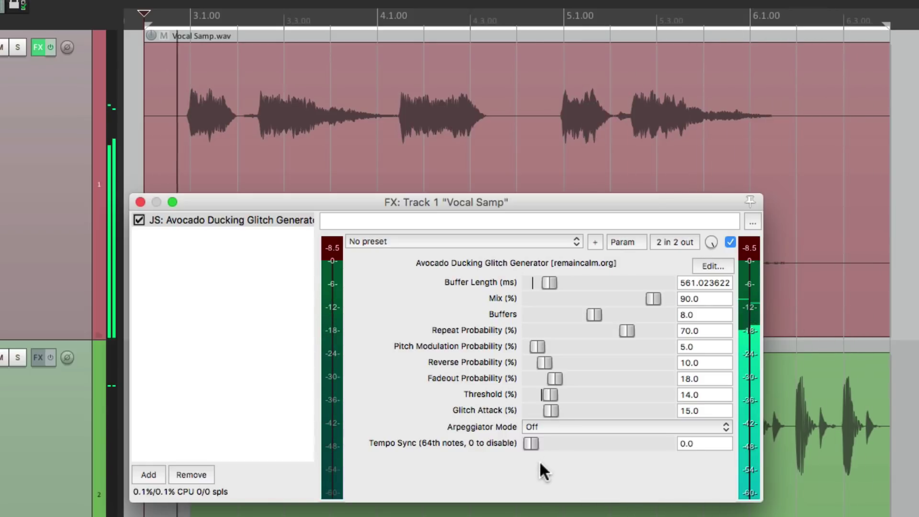
left_click_drag(531, 443, 696, 456)
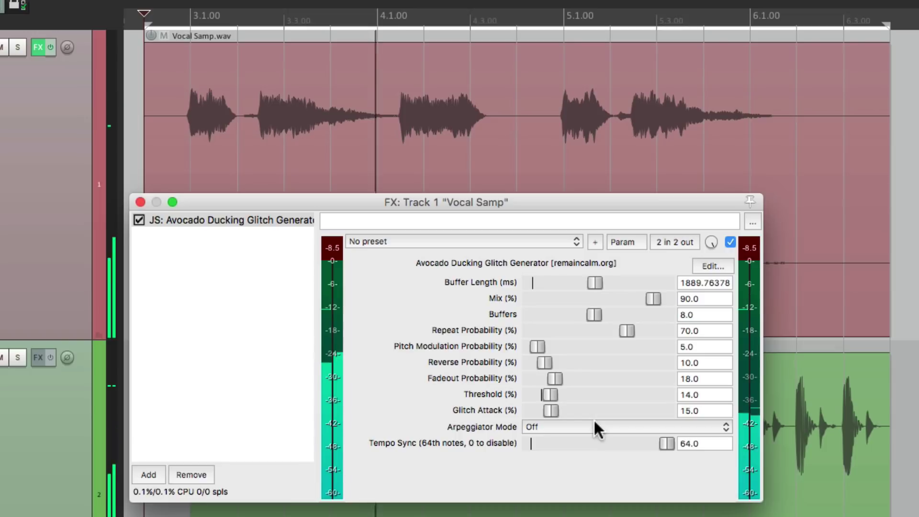